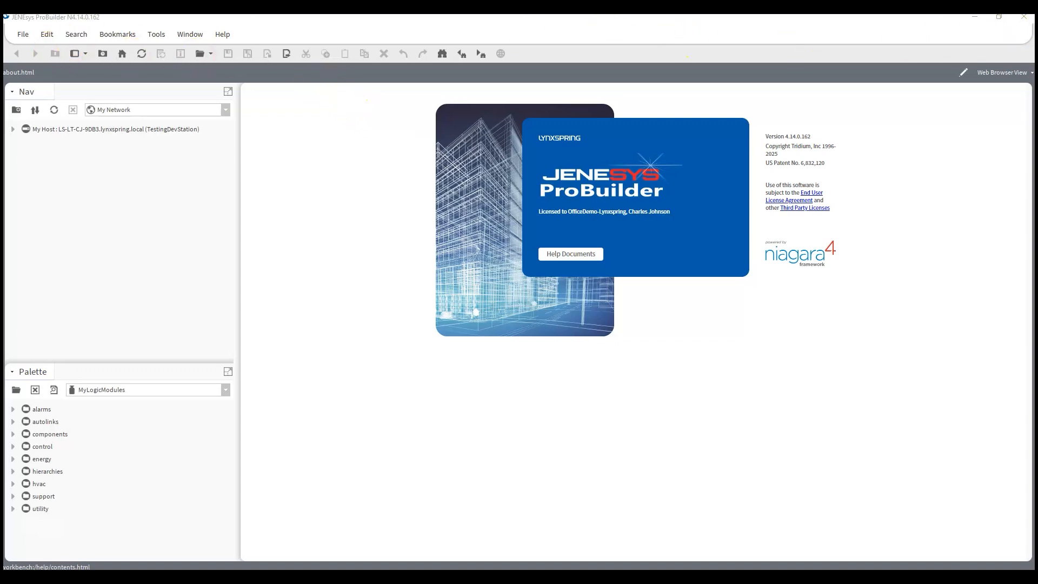
# Close ProBuilder and open the C:\JENEsys\JENEsys-ProBuilder-N4.14.0.162\etc folder in File Explorer.
pyautogui.click(1023, 20)
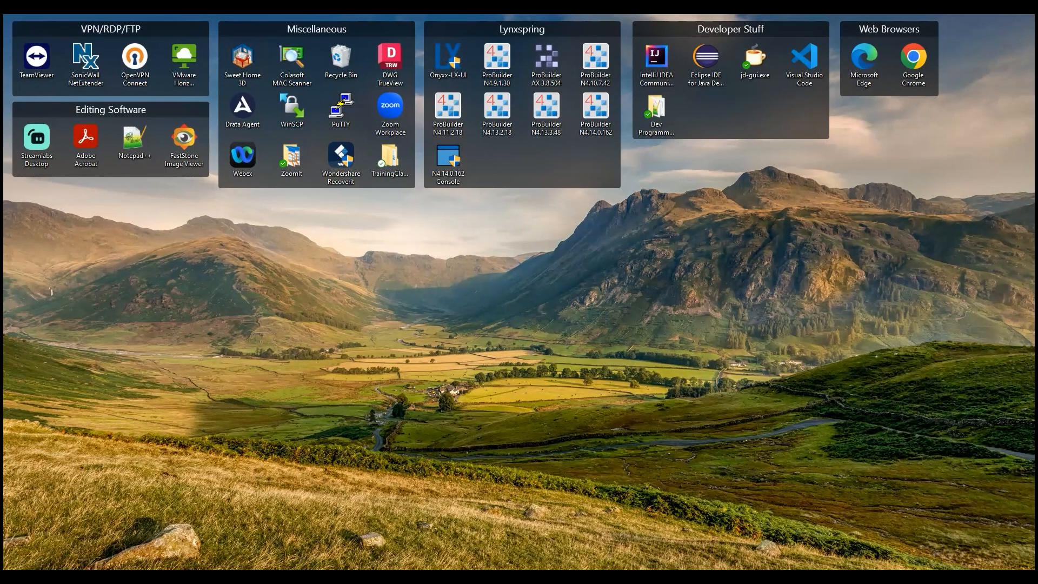
pyautogui.press('super+e')
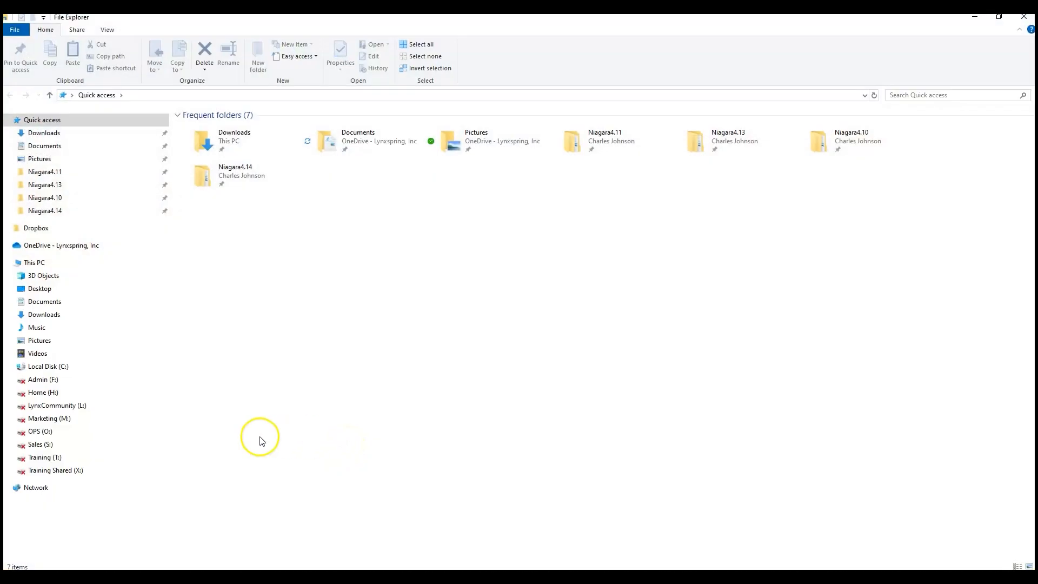
pyautogui.click(48, 366)
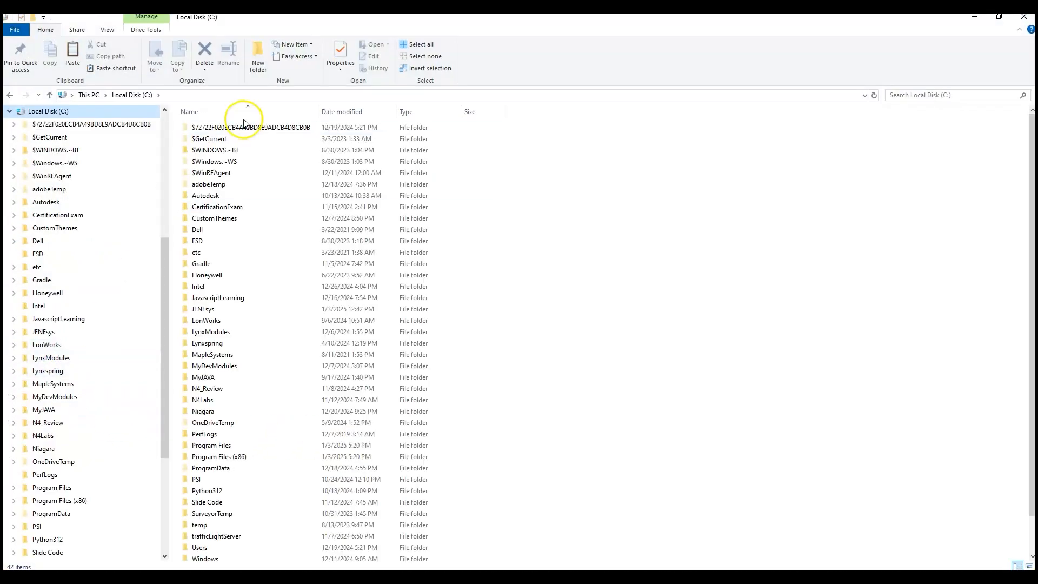
pyautogui.doubleClick(204, 310)
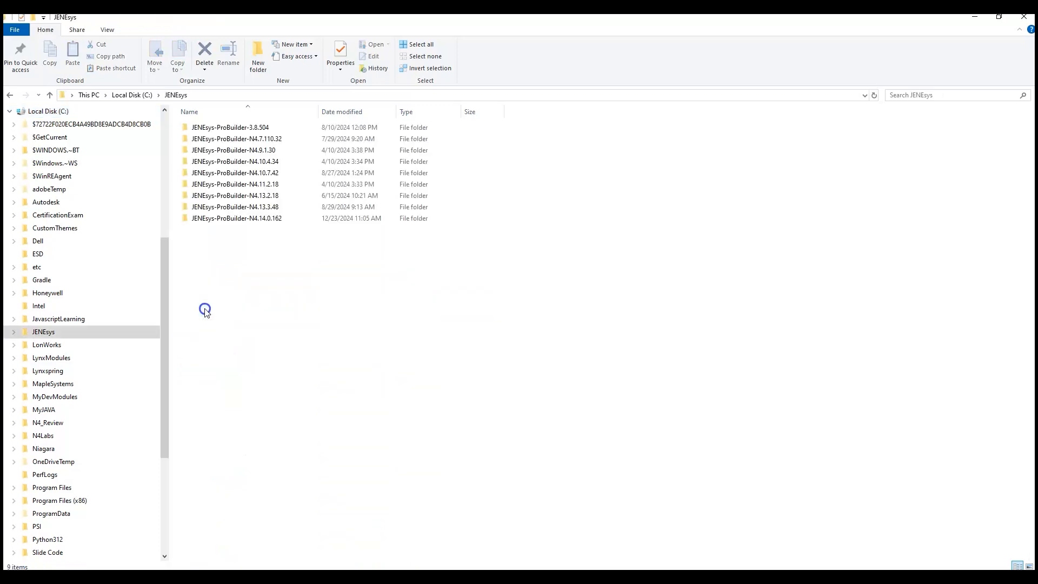
pyautogui.doubleClick(231, 220)
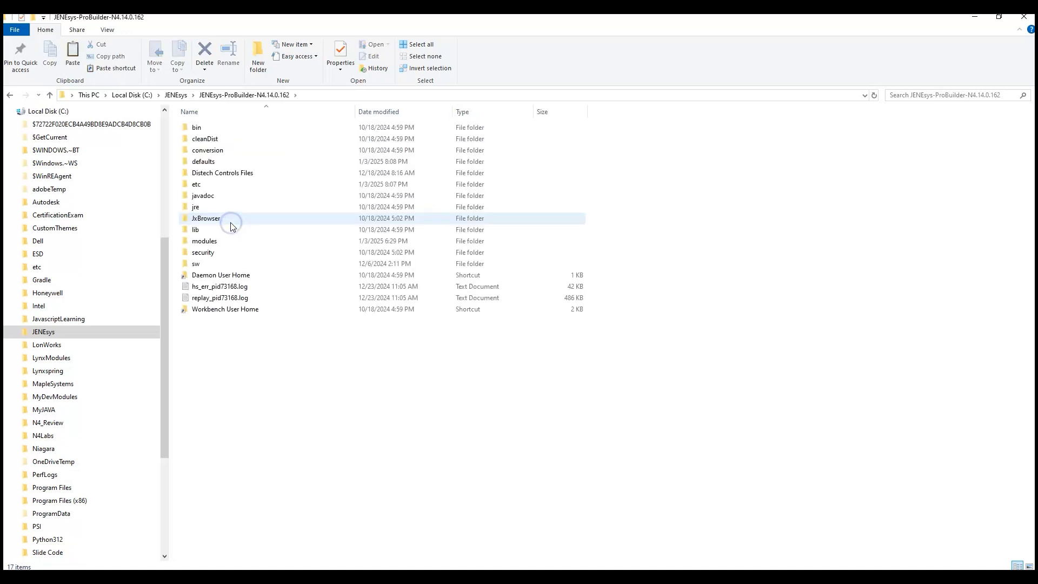
pyautogui.doubleClick(204, 186)
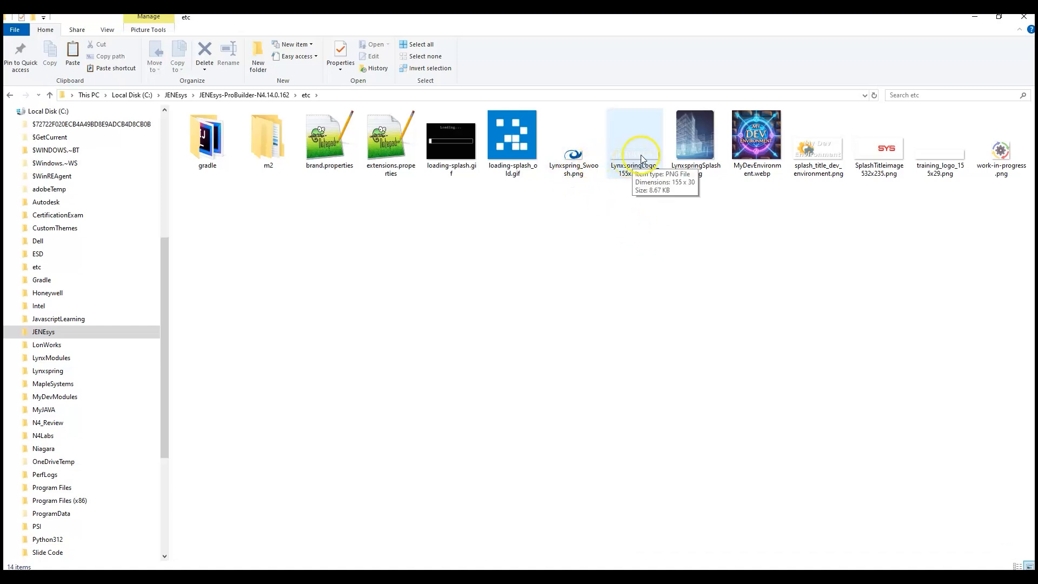
# Look over the branding images LynxspringSplash.png and SplashTitleimage532x235.png in the etc folder.
pyautogui.click(707, 153)
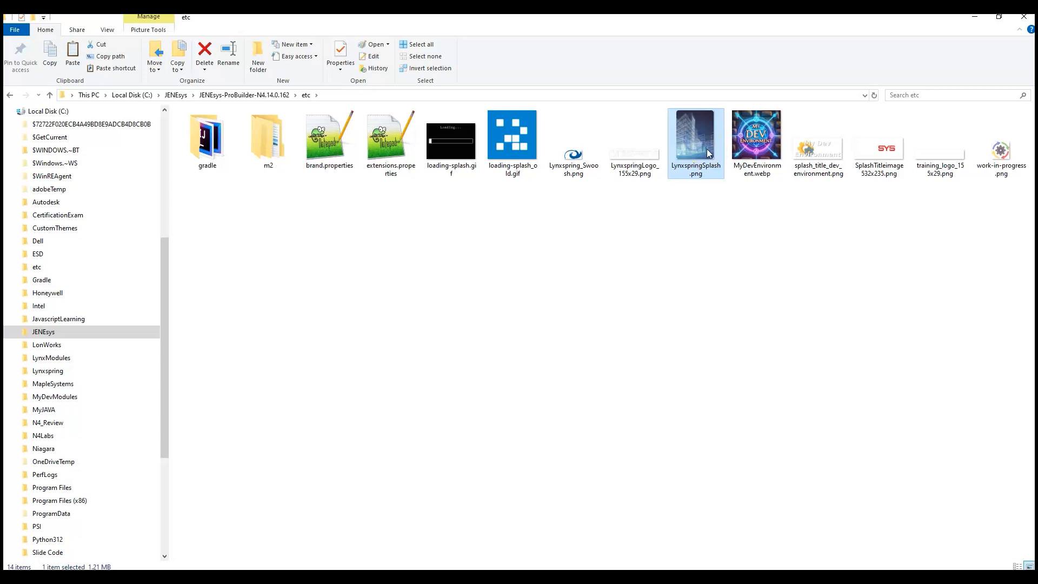
pyautogui.click(876, 147)
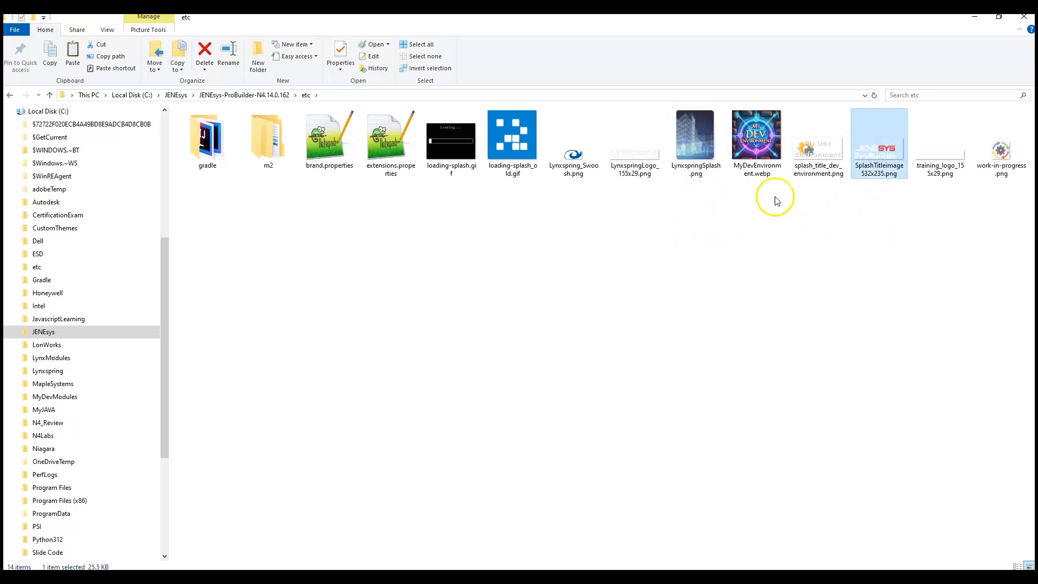
pyautogui.click(841, 256)
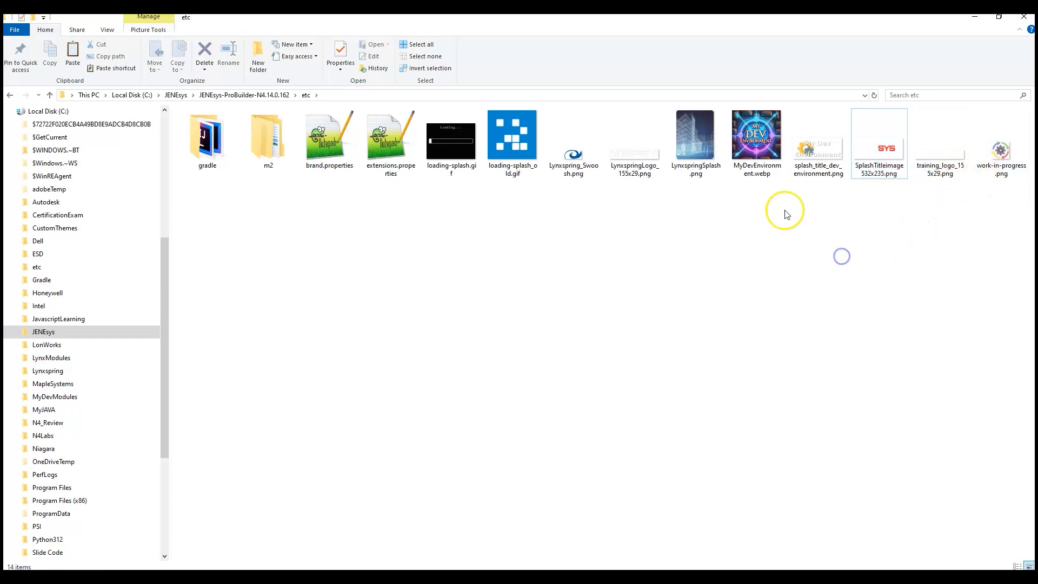
# View the MyDevEnvironment.webp image at full window size in Paint and close it.
pyautogui.click(761, 140)
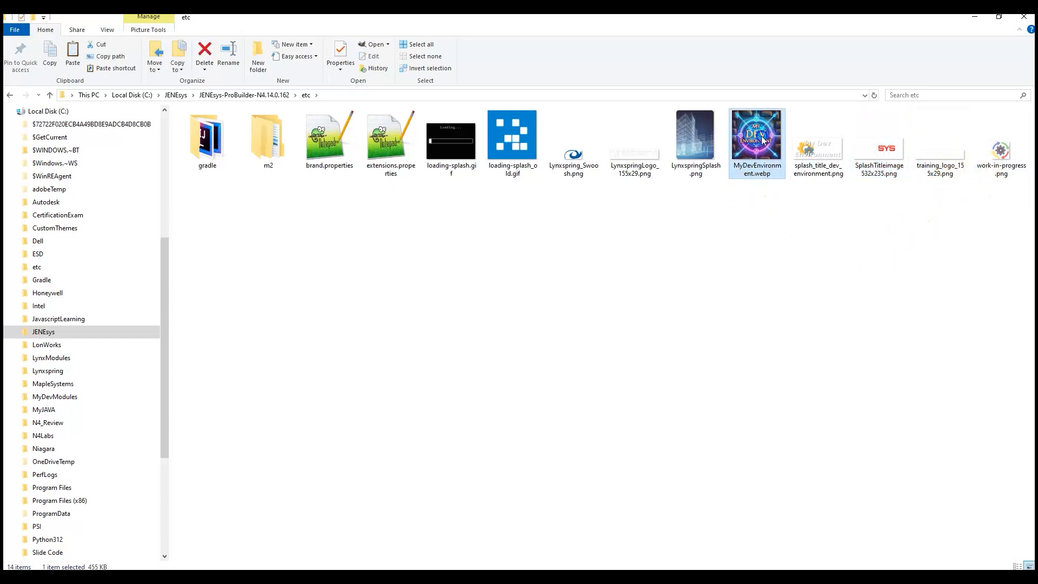
pyautogui.doubleClick(763, 139)
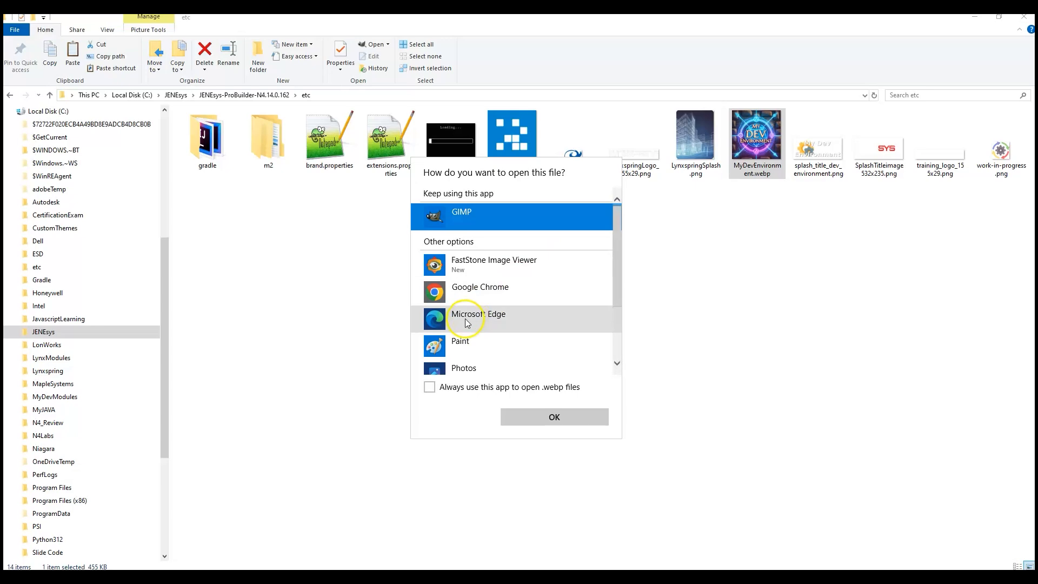
pyautogui.click(474, 346)
pyautogui.click(518, 417)
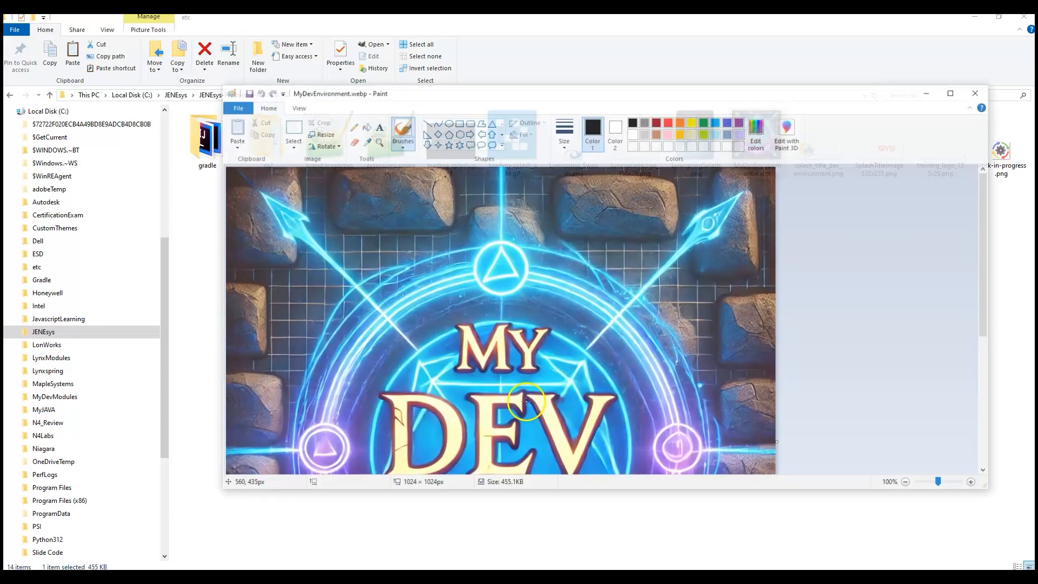
pyautogui.click(950, 94)
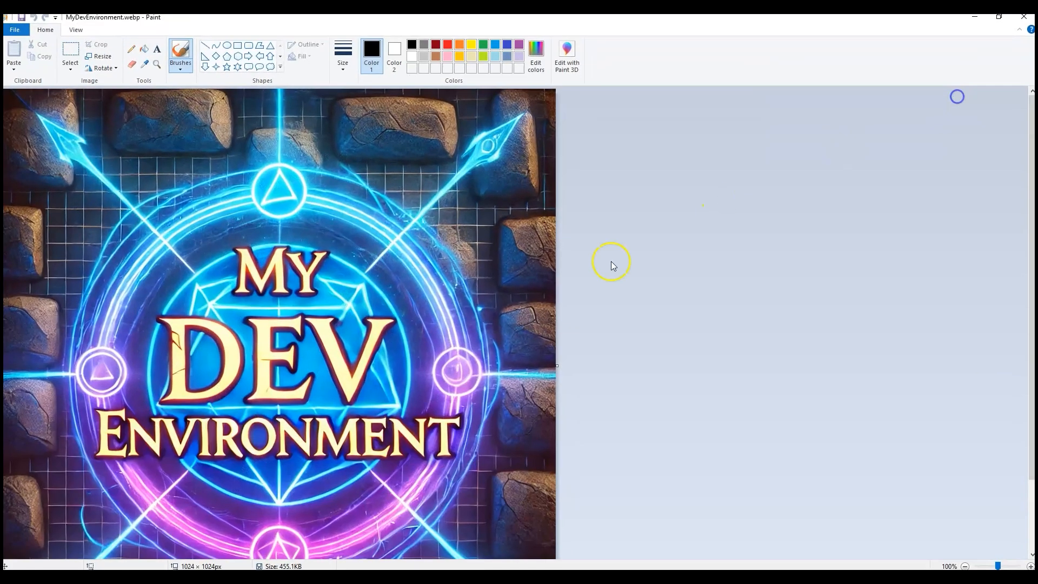
pyautogui.scroll(-3, 597, 273)
pyautogui.scroll(3, 226, 280)
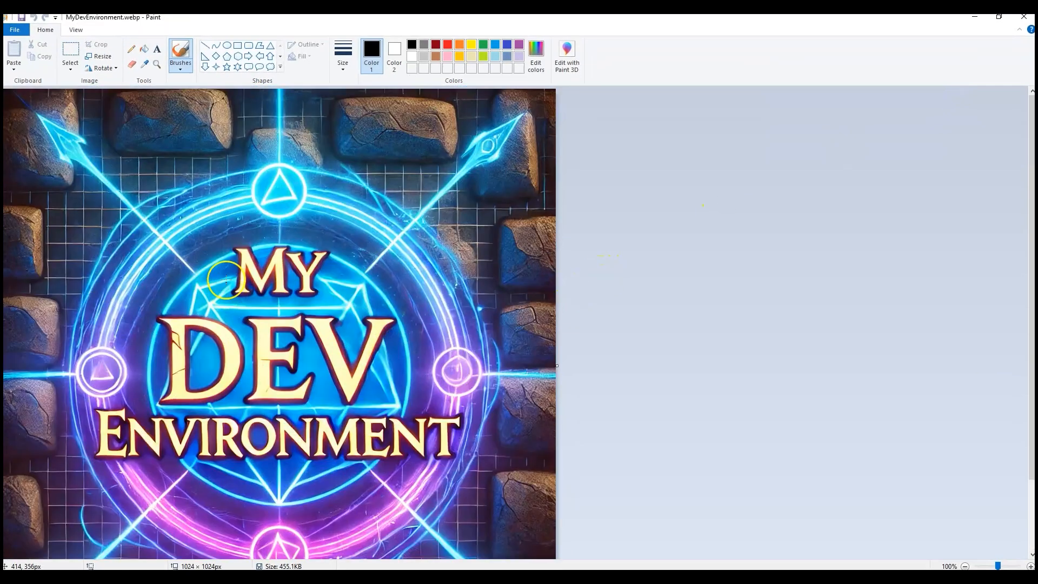
pyautogui.click(1024, 20)
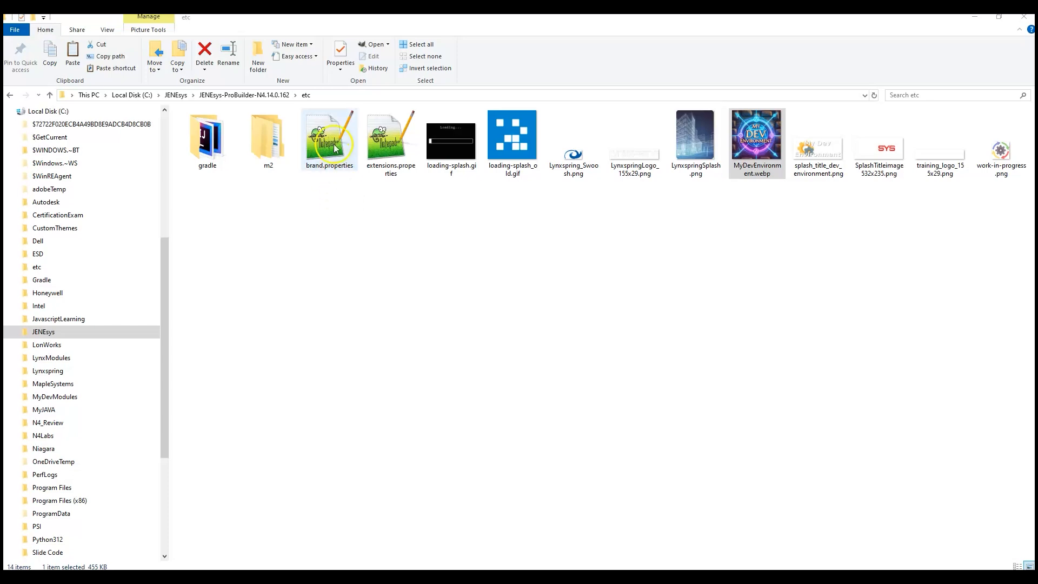
# Open brand.properties in Notepad++ and set workbench.title to "My Dev Environment in N4.14.0".
pyautogui.doubleClick(333, 145)
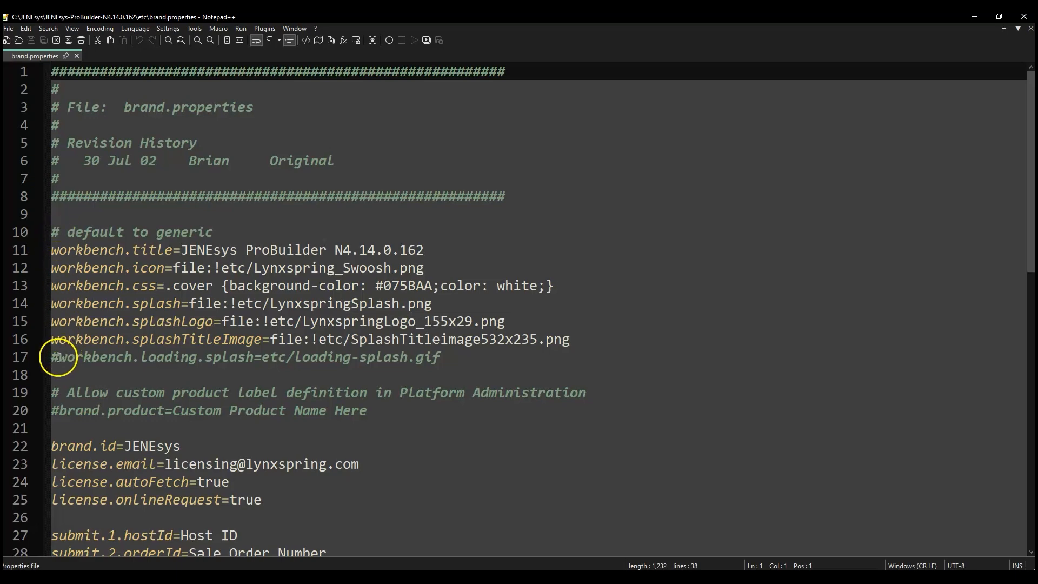
pyautogui.moveTo(60, 231); pyautogui.dragTo(48, 232)
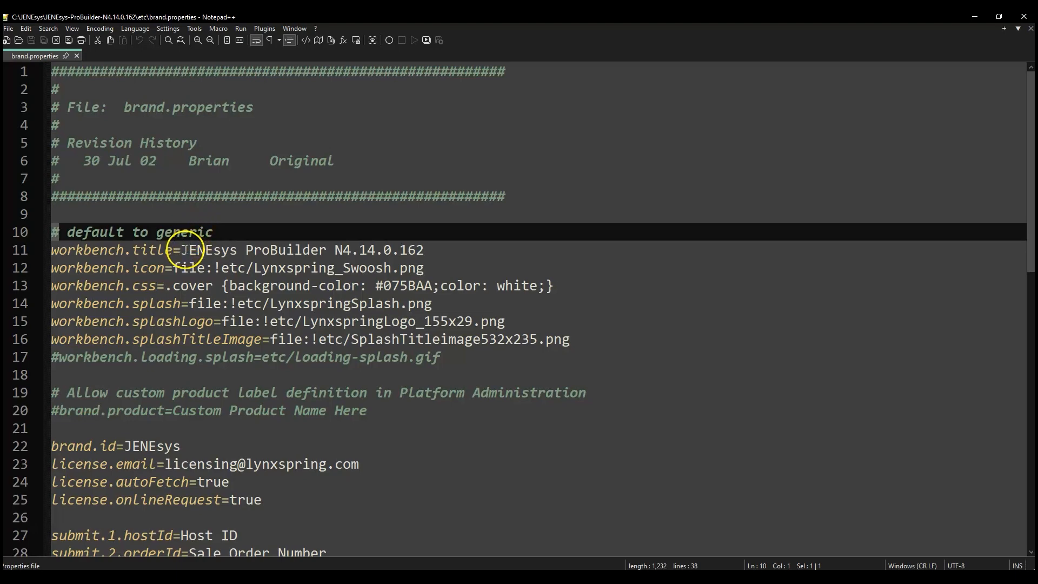
pyautogui.moveTo(183, 249); pyautogui.dragTo(423, 251)
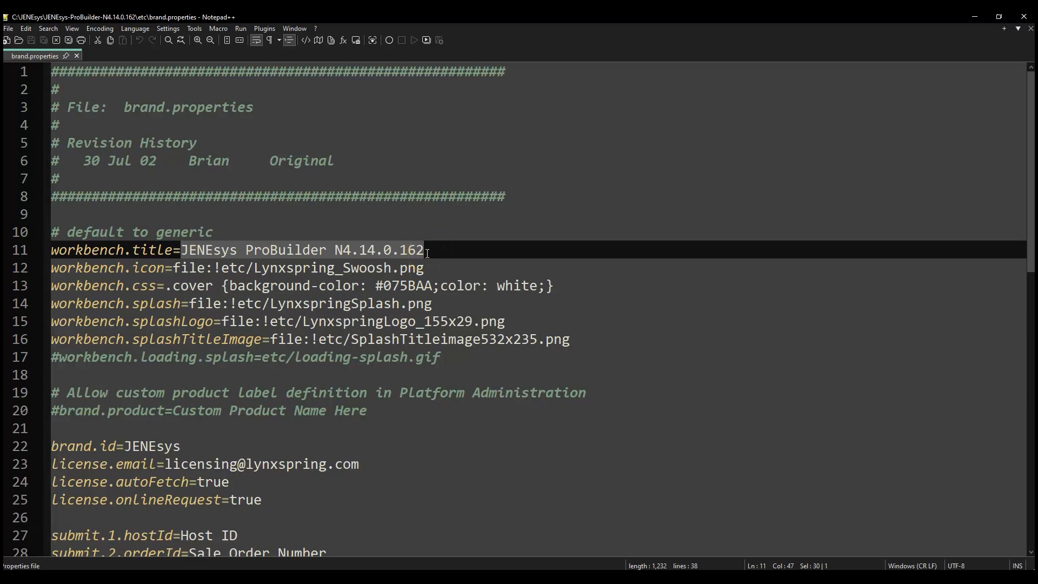
pyautogui.write('My Dev Environment in')
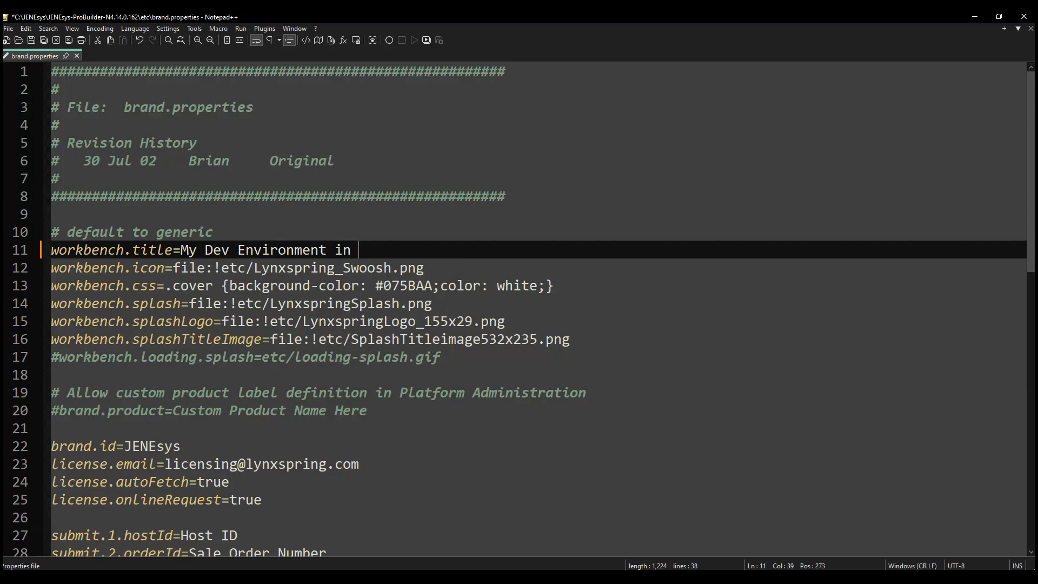
pyautogui.write('N4.14.0')
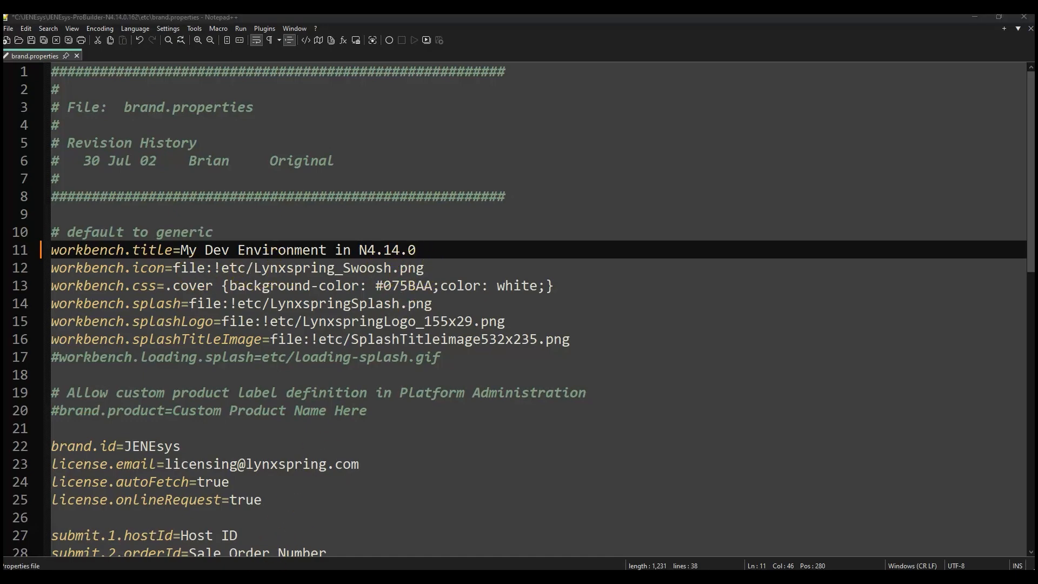
# Copy the file name work-in-progress.png from the etc folder and make it the workbench.icon file in brand.properties.
pyautogui.click(343, 576)
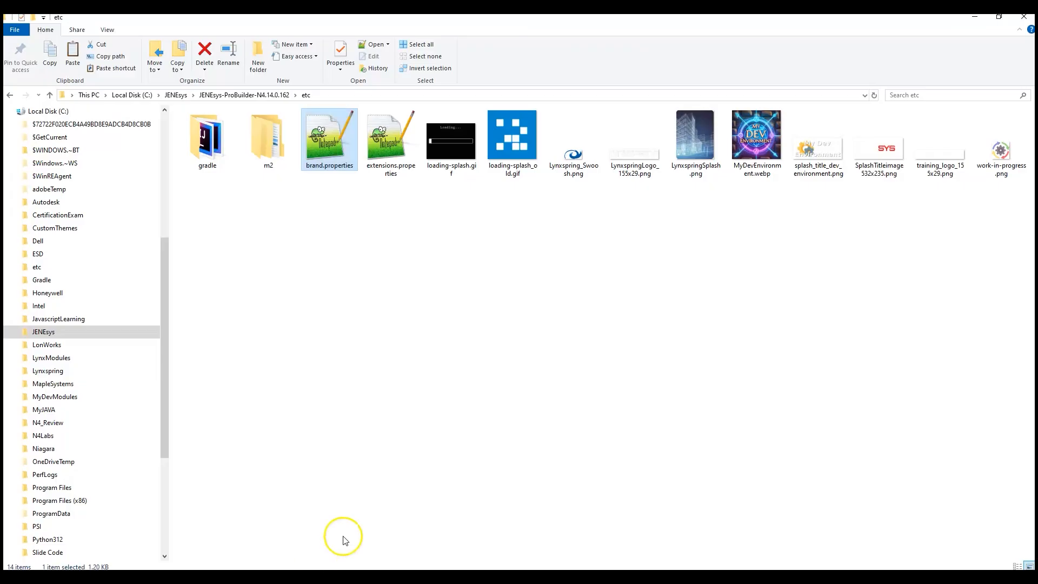
pyautogui.click(1000, 169)
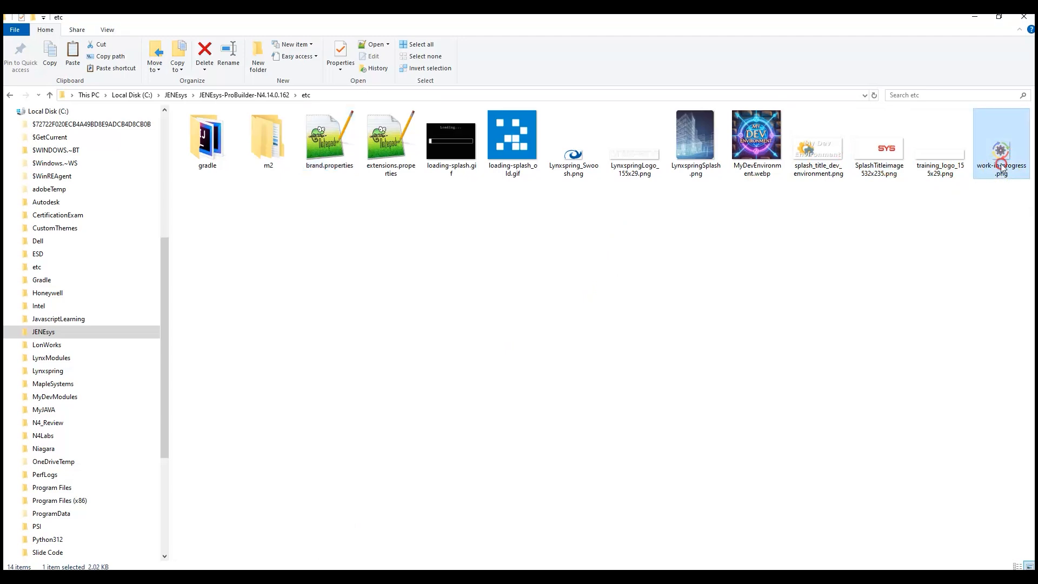
pyautogui.rightClick(1001, 169)
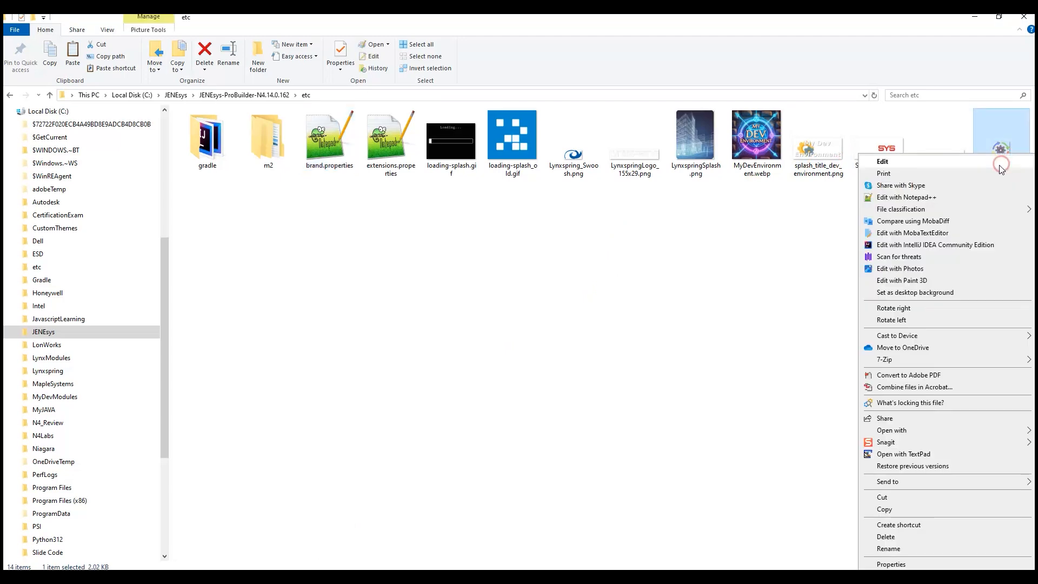
pyautogui.click(889, 548)
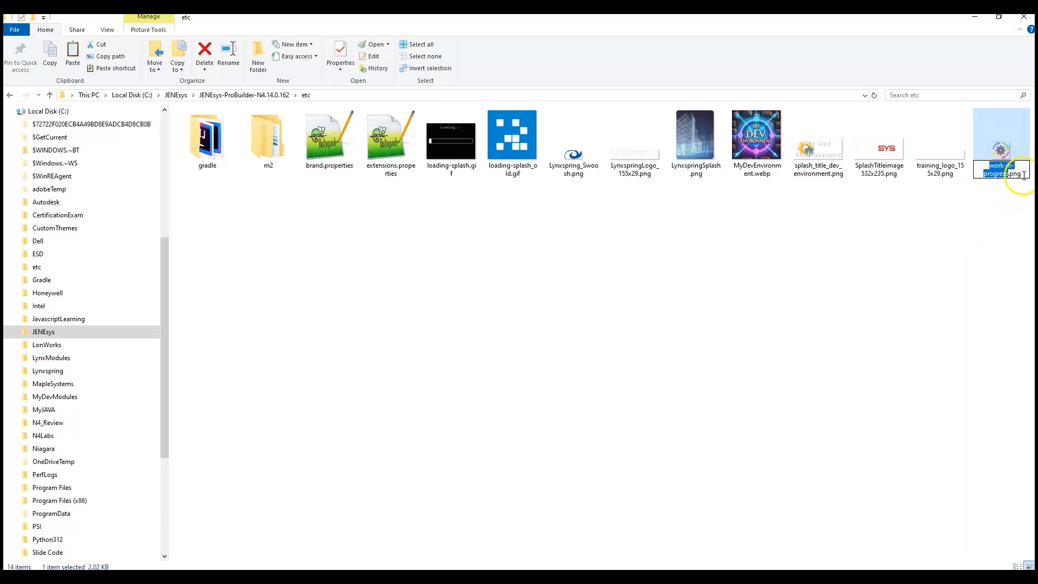
pyautogui.moveTo(1024, 175); pyautogui.dragTo(987, 161)
pyautogui.hotkey('ctrl', 'c')
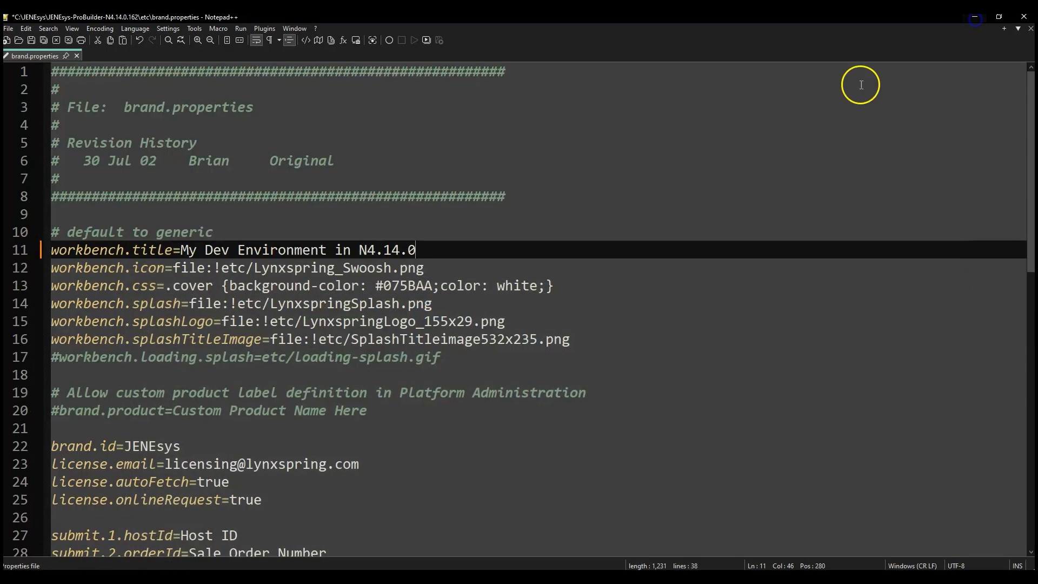
pyautogui.click(974, 16)
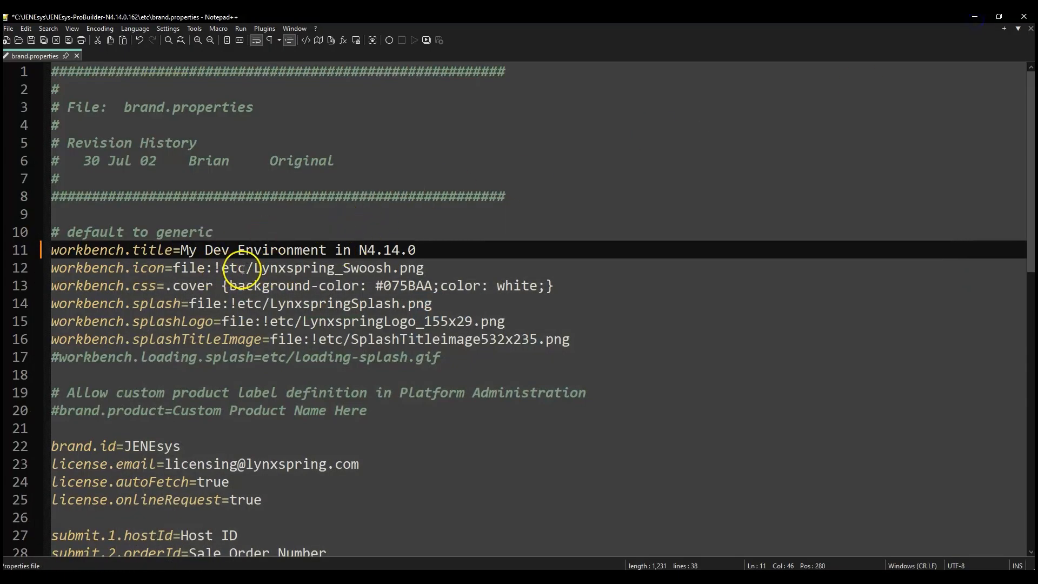
pyautogui.moveTo(254, 268); pyautogui.dragTo(429, 270)
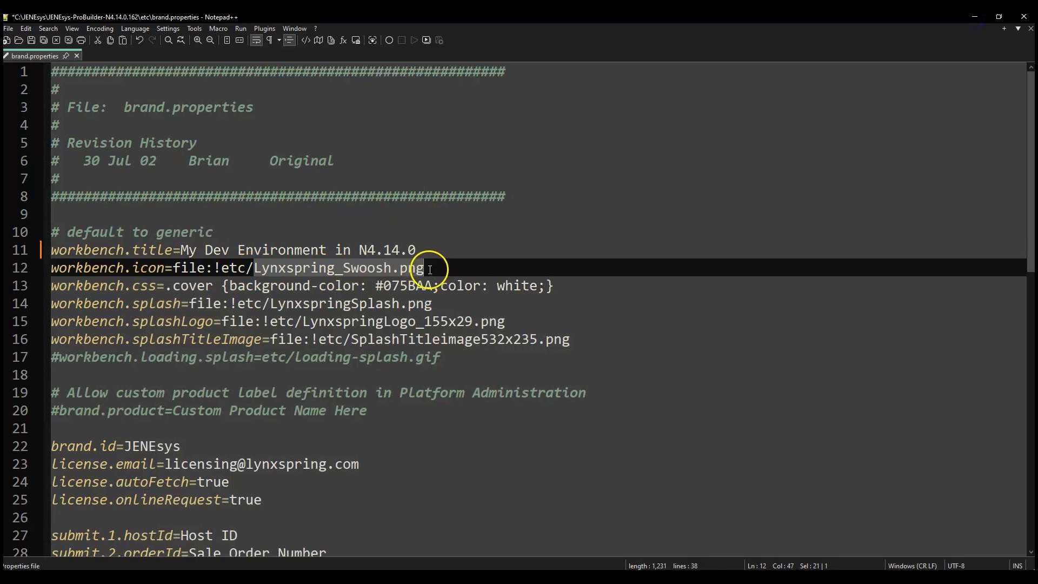
pyautogui.hotkey('ctrl', 'v')
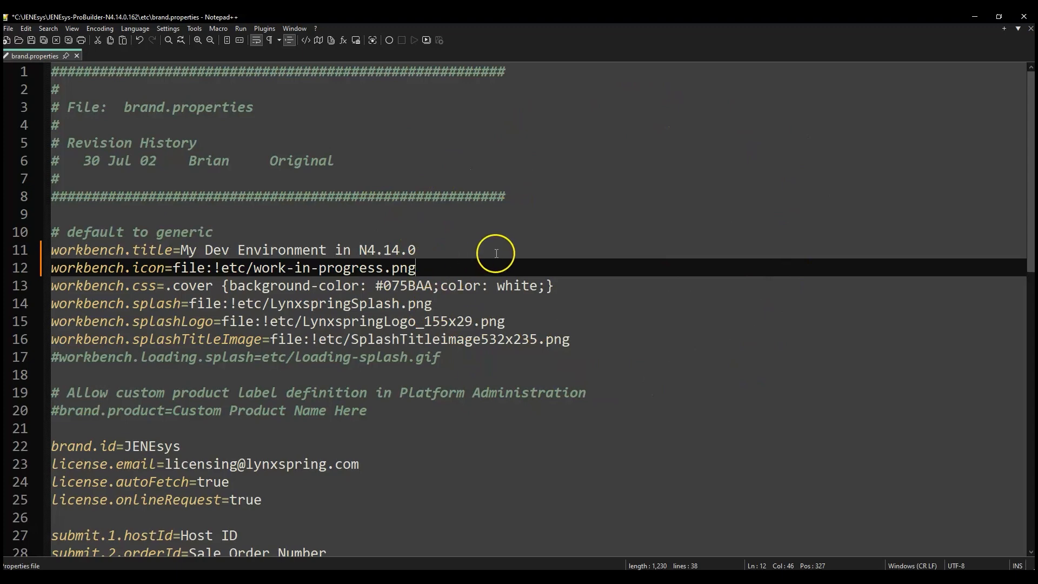
# In the workbench.css line, set the cover's background color to #005CA9 and its text color to yellow.
pyautogui.click(393, 286)
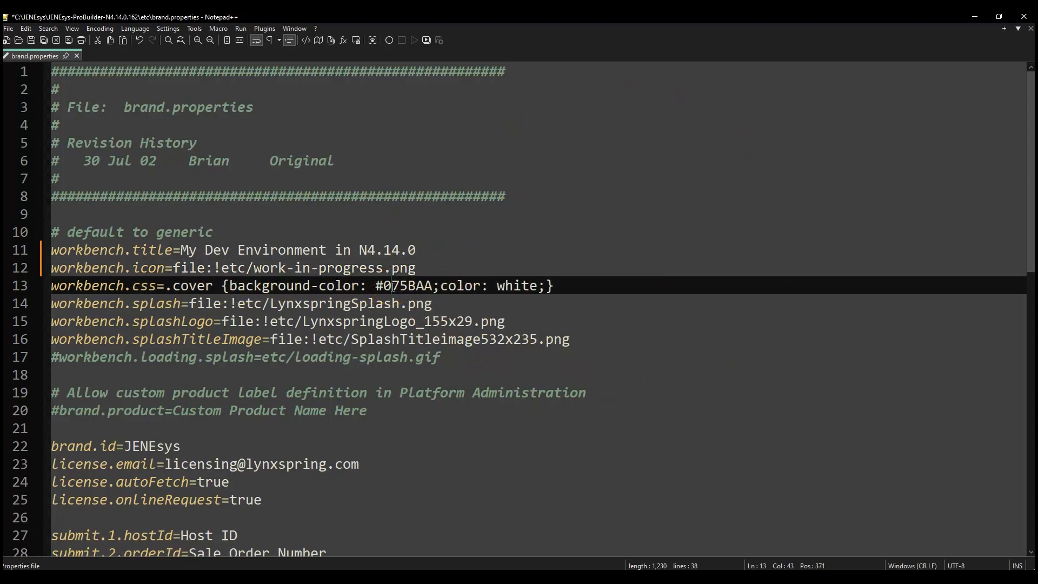
pyautogui.moveTo(384, 286); pyautogui.dragTo(431, 289)
pyautogui.write('00F')
pyautogui.press('BackSpace')
pyautogui.press('BackSpace')
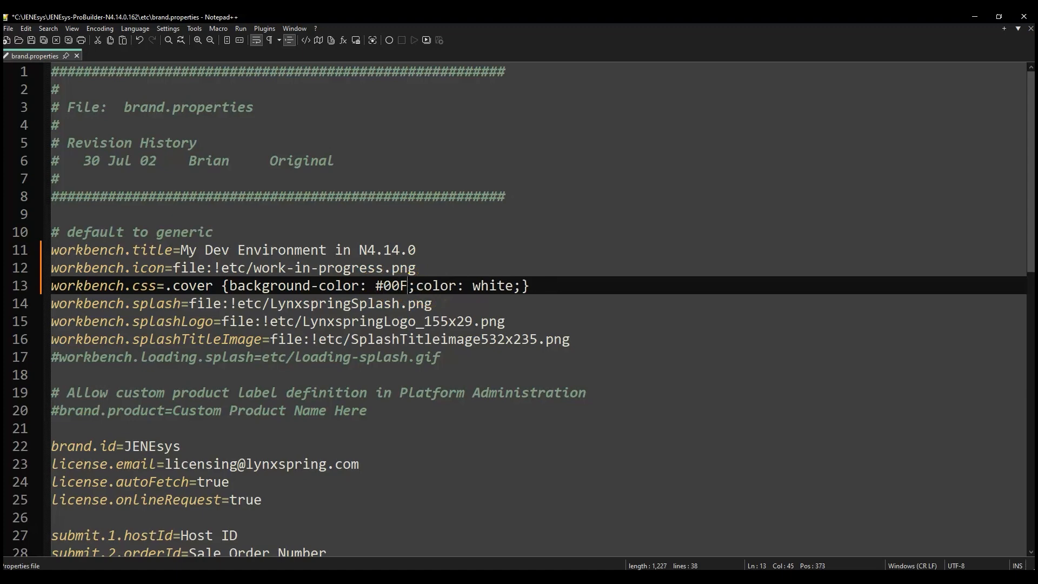
pyautogui.write('5CA9')
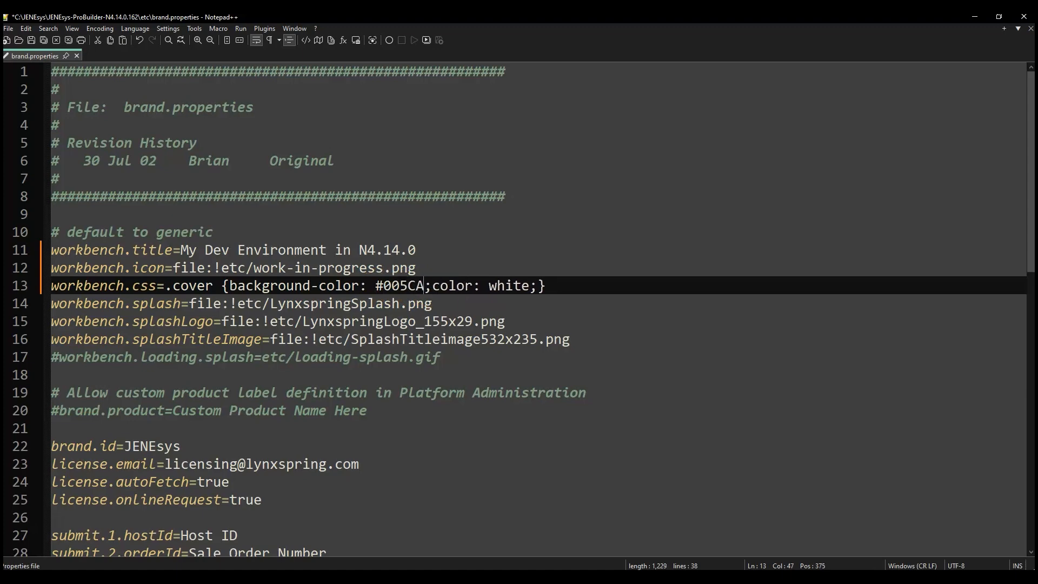
pyautogui.moveTo(497, 285); pyautogui.dragTo(536, 287)
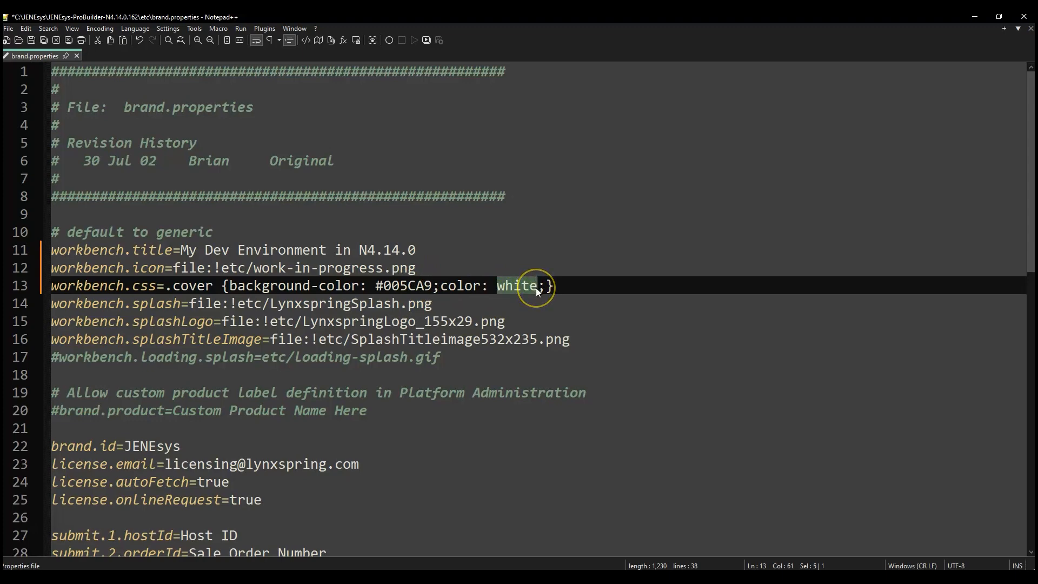
pyautogui.write('yello')
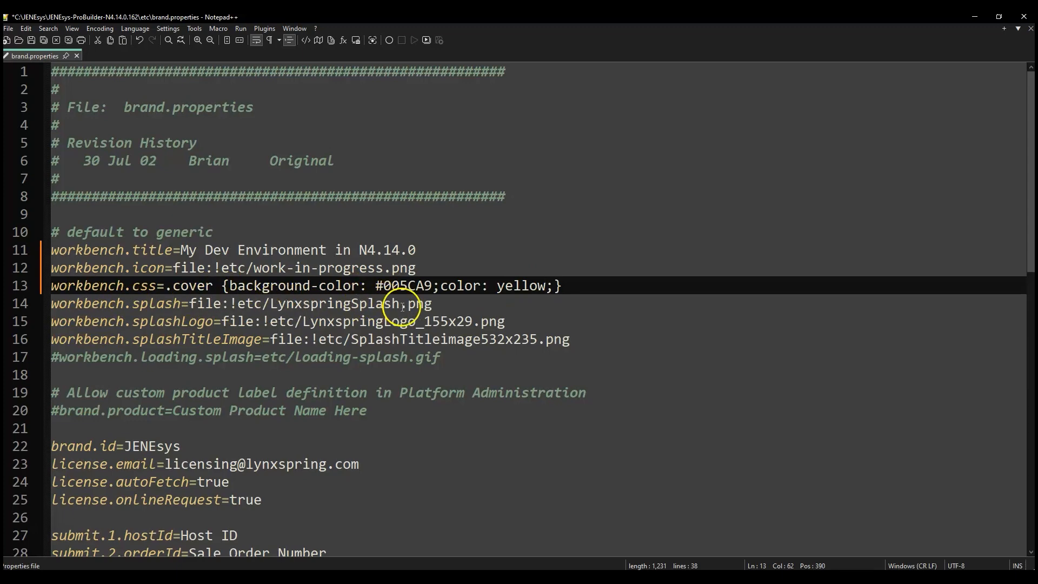
# Copy the file name MyDevEnvironment.webp from the etc folder and make it the workbench.splash file in brand.properties.
pyautogui.hotkey('alt', 'Tab')
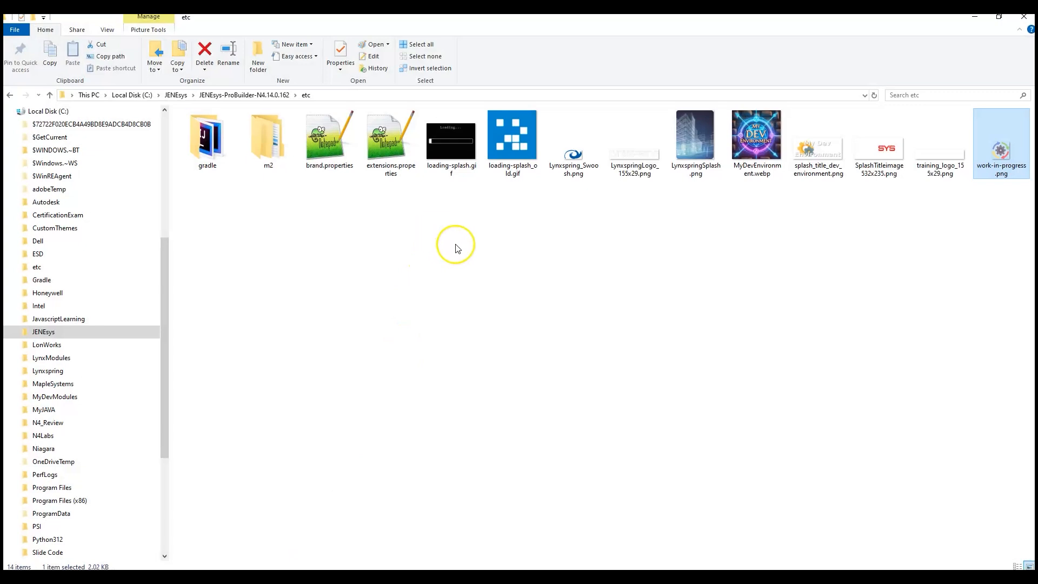
pyautogui.click(766, 161)
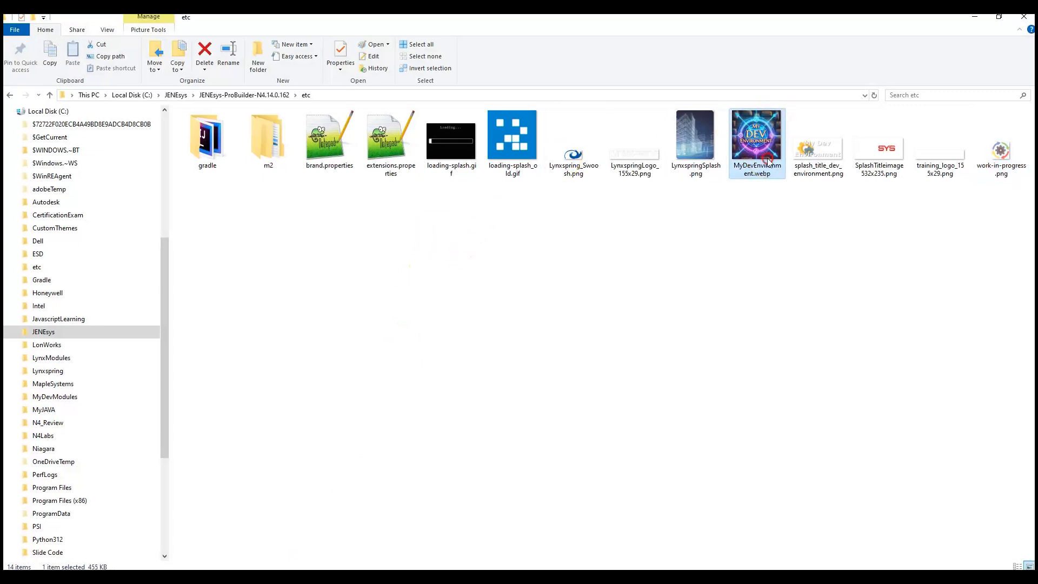
pyautogui.rightClick(767, 161)
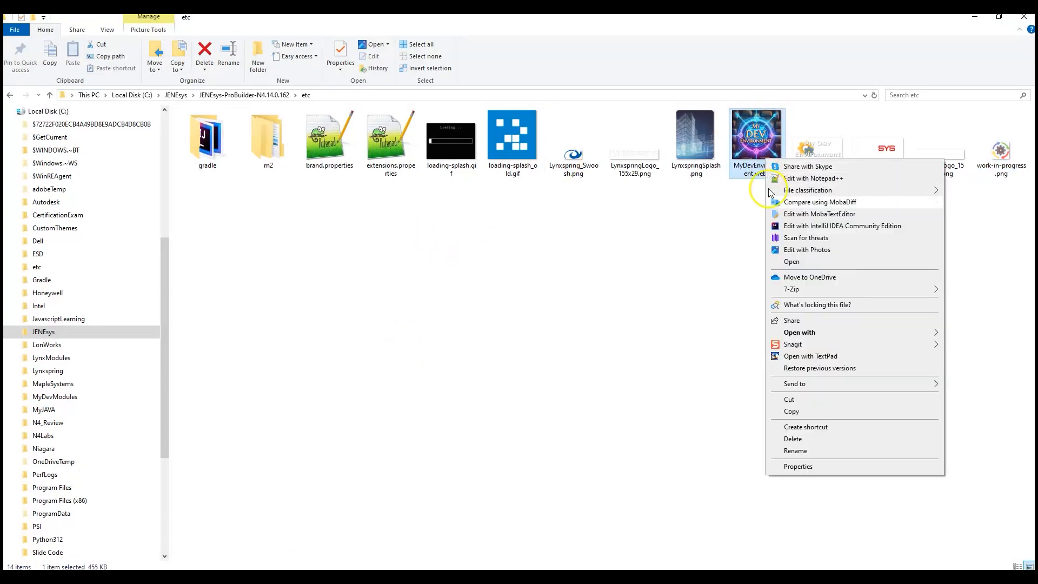
pyautogui.click(795, 451)
pyautogui.click(776, 173)
pyautogui.moveTo(776, 173); pyautogui.dragTo(730, 158)
pyautogui.hotkey('ctrl', 'c')
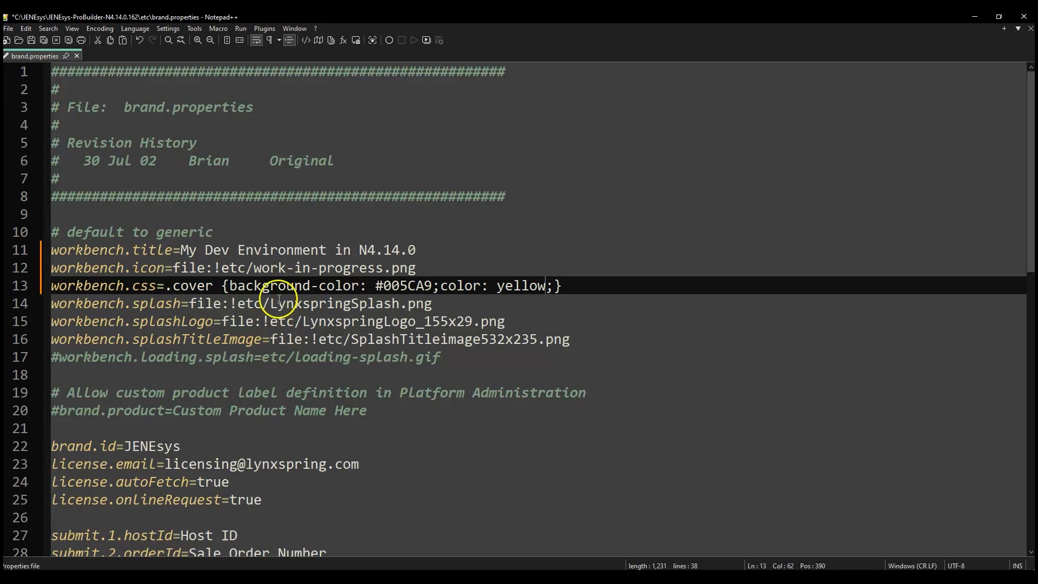
pyautogui.moveTo(270, 303); pyautogui.dragTo(436, 304)
pyautogui.hotkey('ctrl', 'v')
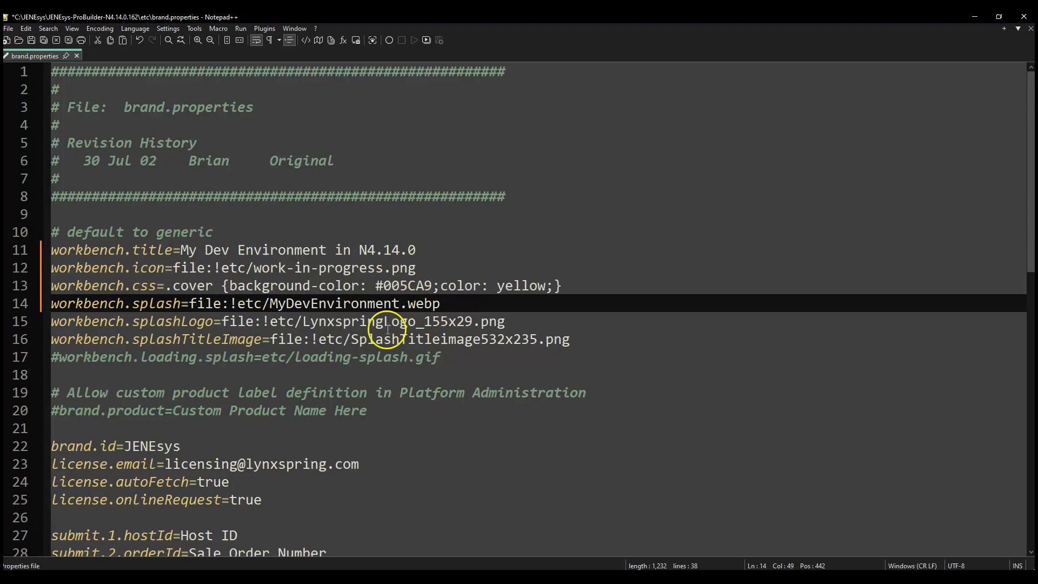
# Replace the workbench.splashLogo file in brand.properties with training_logo_155x29.png, copying the file name from the etc folder.
pyautogui.moveTo(302, 322); pyautogui.dragTo(506, 323)
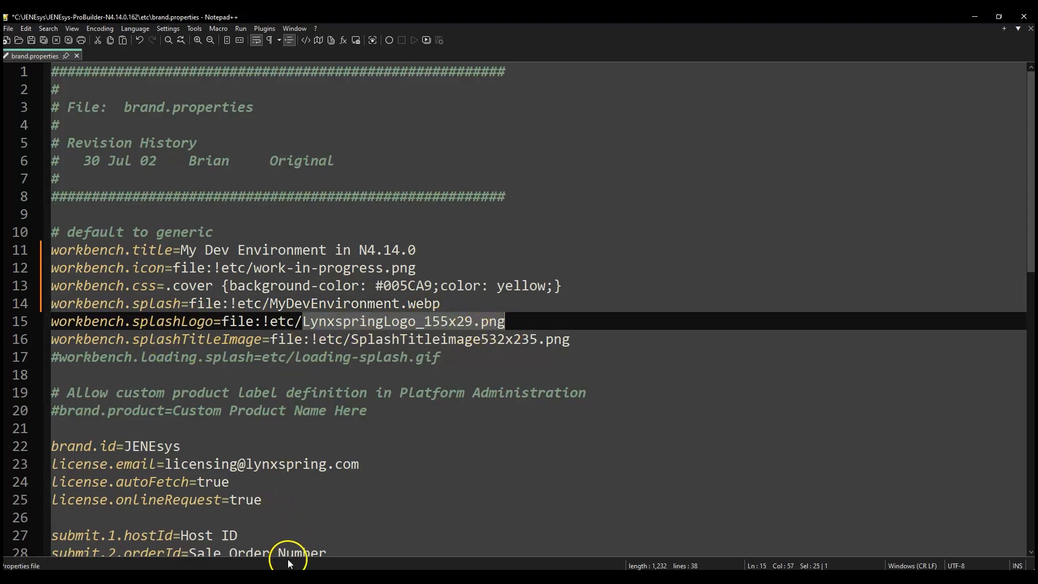
pyautogui.click(300, 577)
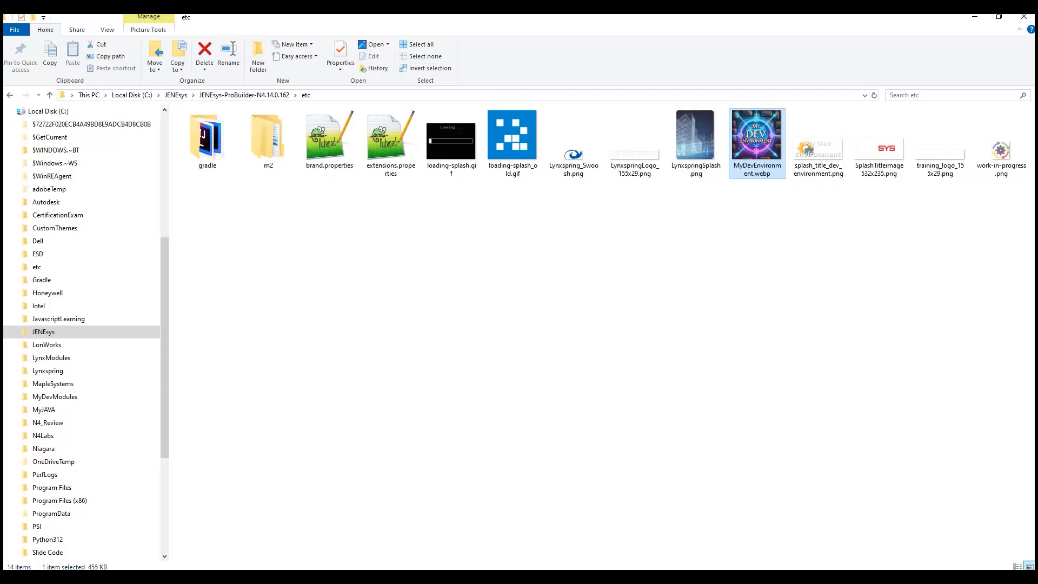
pyautogui.click(951, 162)
pyautogui.rightClick(951, 162)
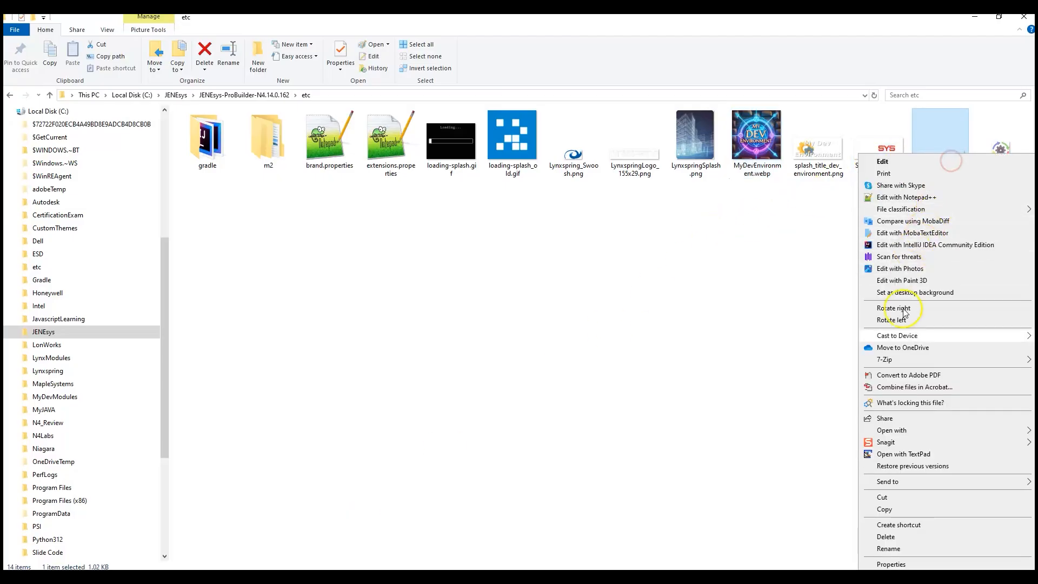
pyautogui.click(900, 543)
pyautogui.moveTo(953, 172); pyautogui.dragTo(902, 167)
pyautogui.hotkey('ctrl', 'c')
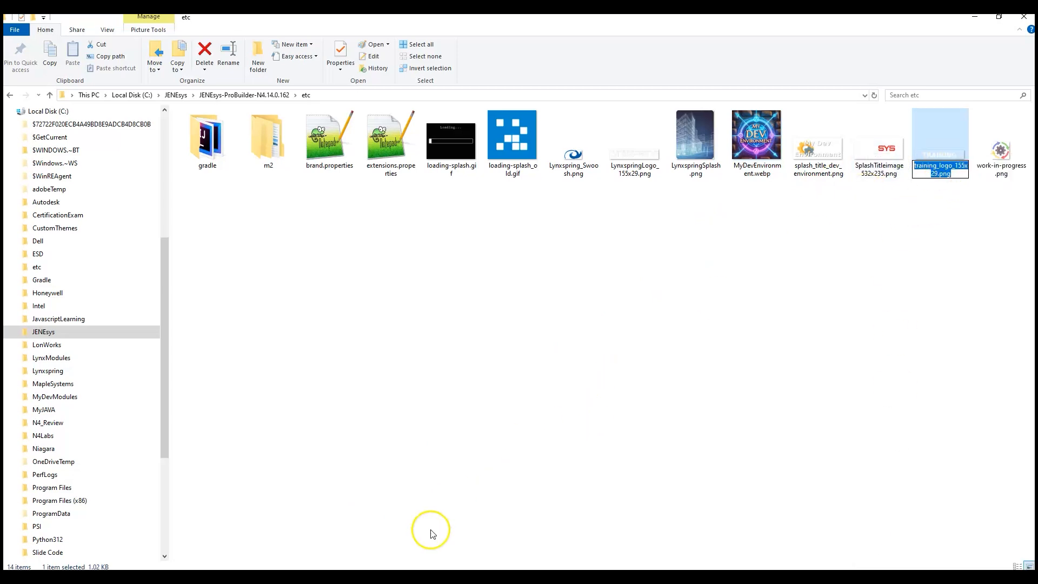
pyautogui.click(389, 575)
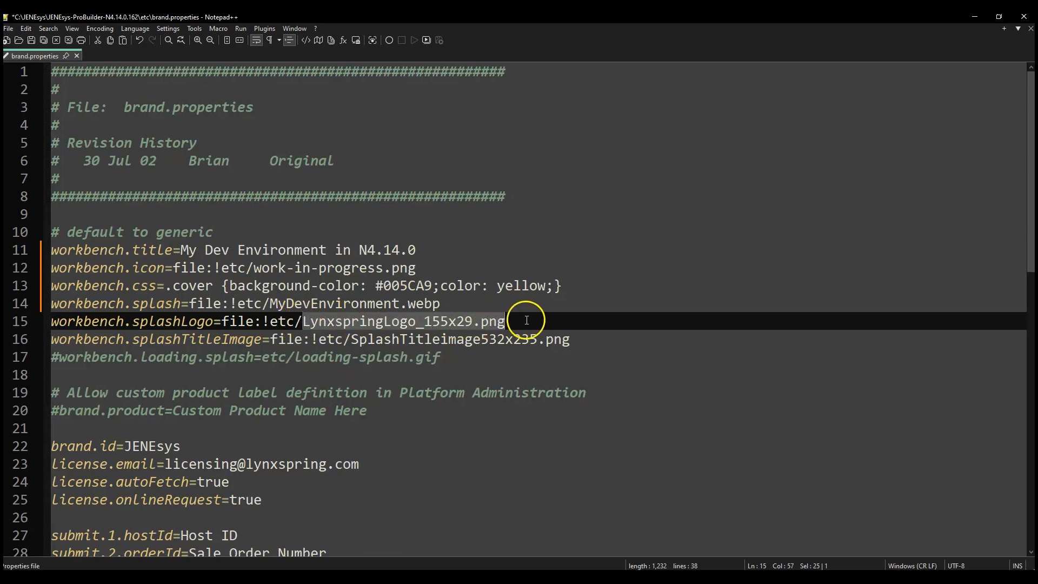
pyautogui.hotkey('ctrl', 'v')
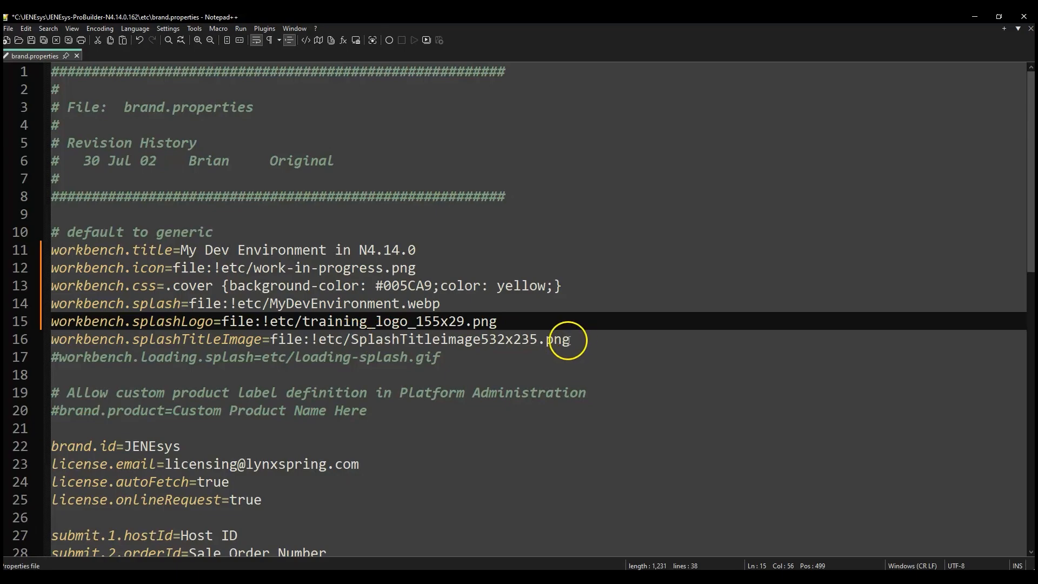
# Copy the file name splash_title_dev_environment.png from the etc folder and make it the workbench.splashTitleImage file in brand.properties.
pyautogui.hotkey('alt', 'Tab')
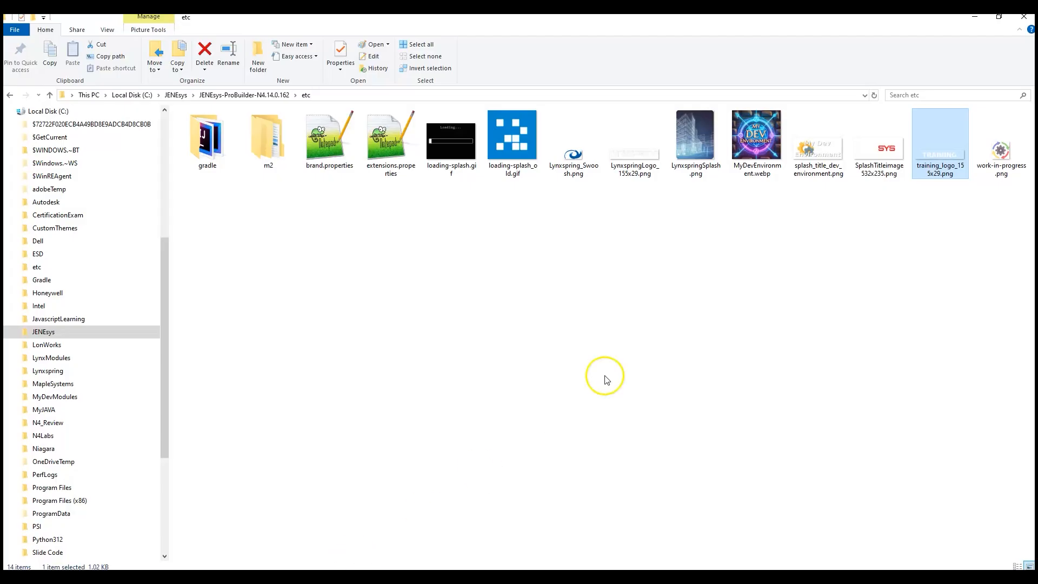
pyautogui.click(829, 161)
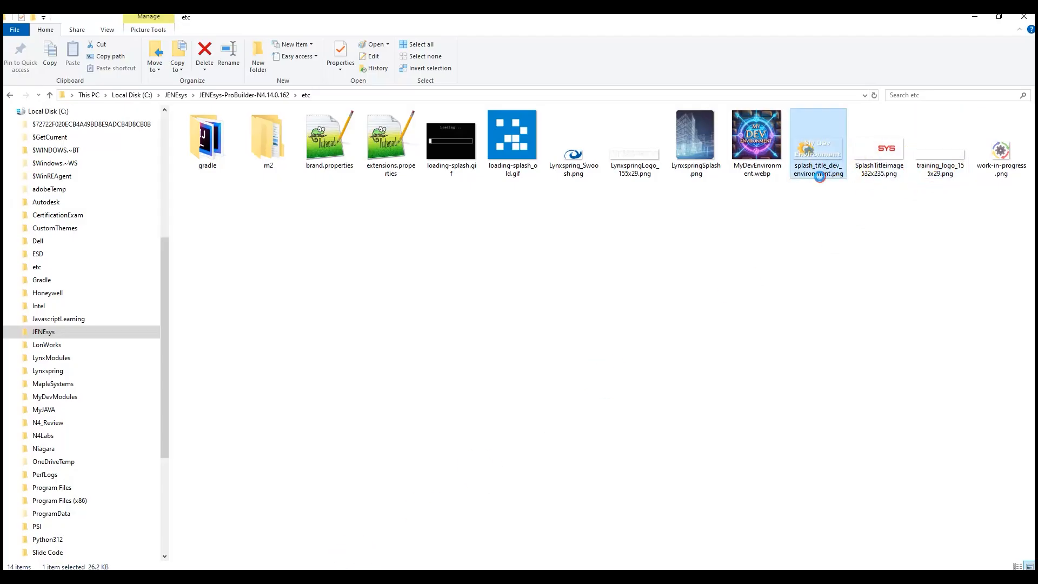
pyautogui.rightClick(827, 166)
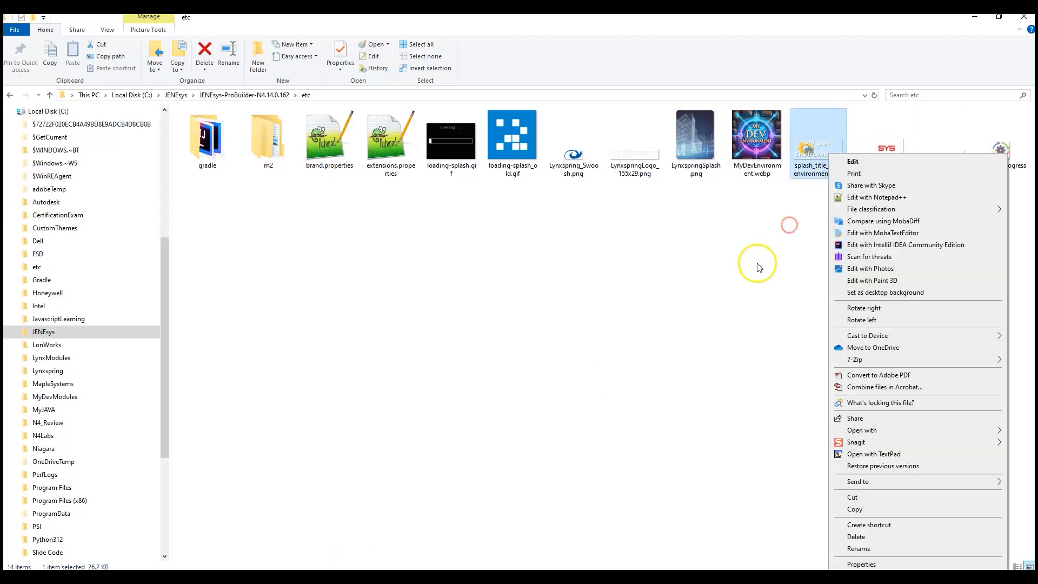
pyautogui.click(863, 551)
pyautogui.moveTo(844, 172); pyautogui.dragTo(768, 162)
pyautogui.hotkey('ctrl', 'c')
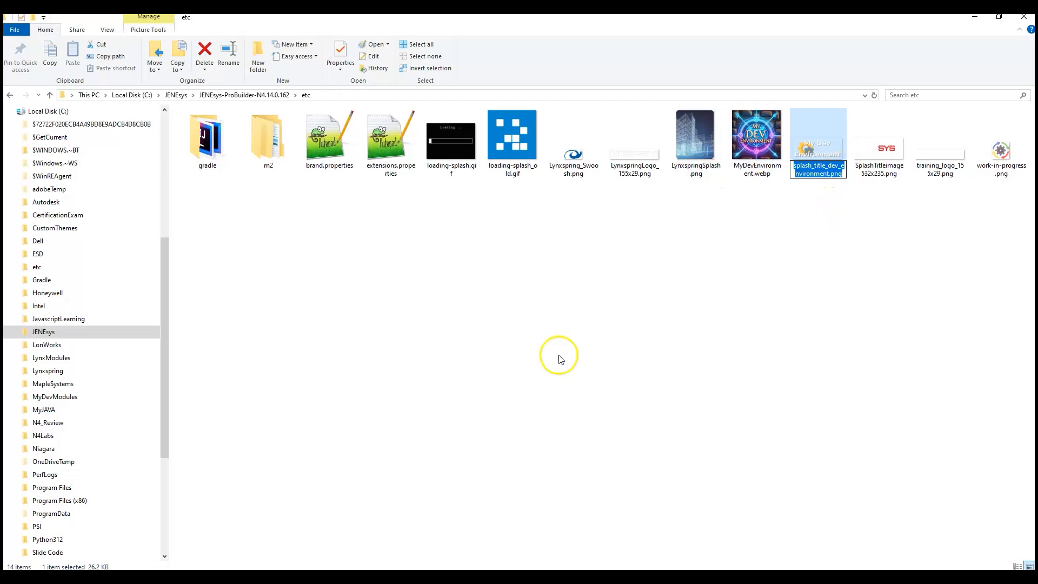
pyautogui.hotkey('alt', 'Tab')
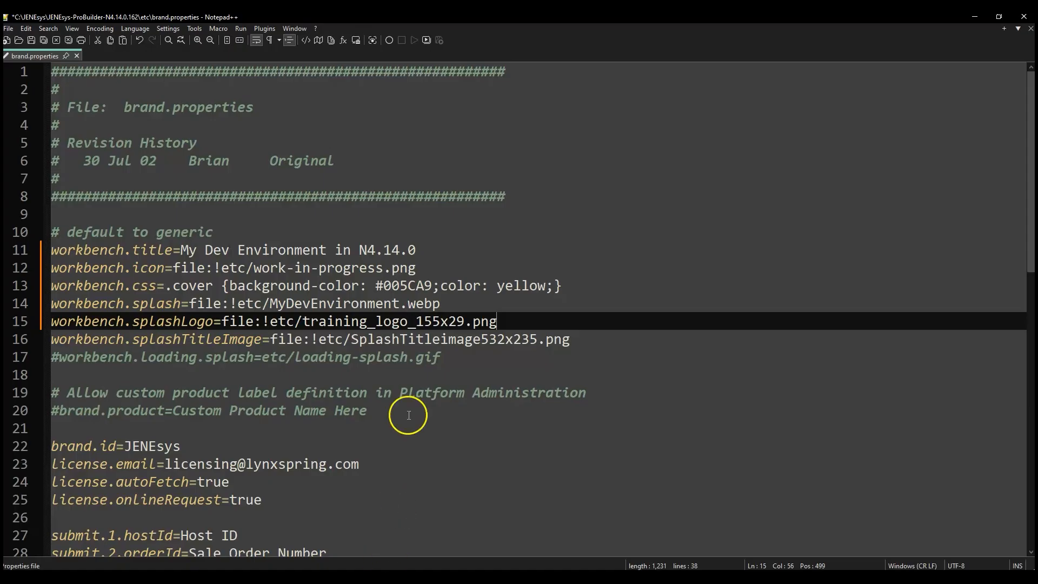
pyautogui.click(351, 339)
pyautogui.moveTo(351, 340); pyautogui.dragTo(571, 342)
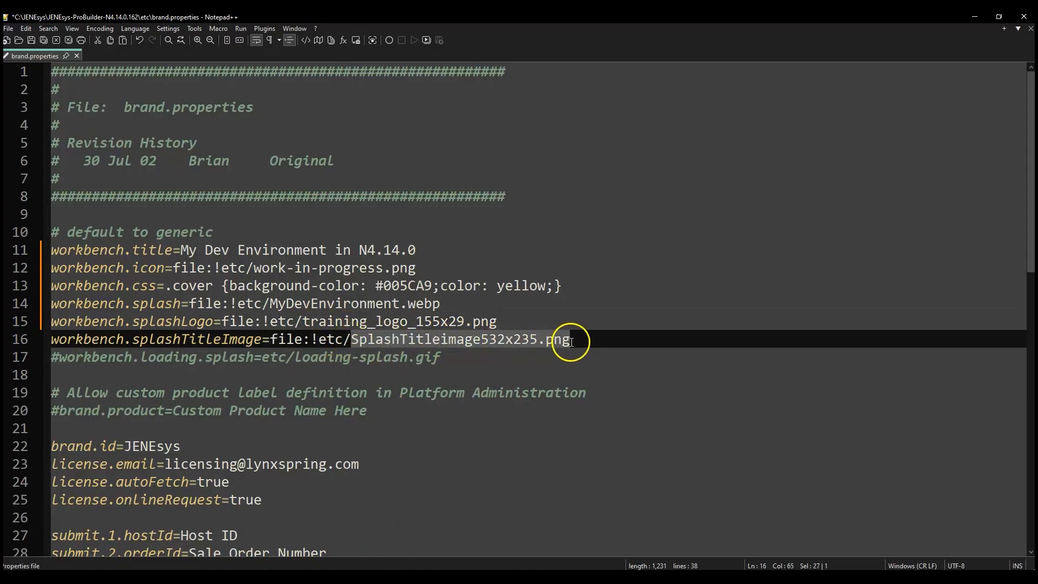
pyautogui.hotkey('ctrl', 'v')
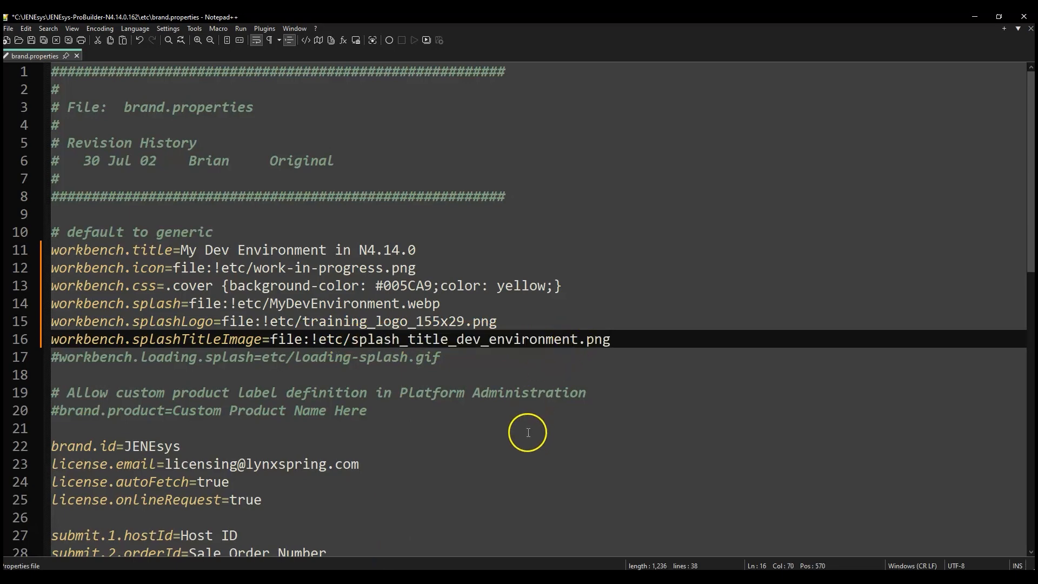
# Save brand.properties, and close Notepad++ and the etc folder window.
pyautogui.click(30, 40)
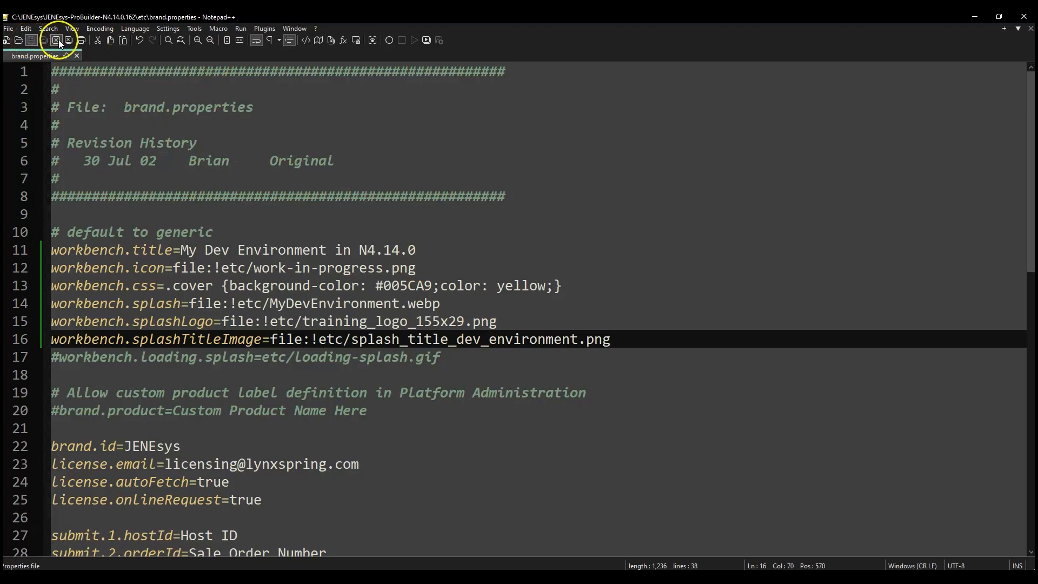
pyautogui.click(1025, 21)
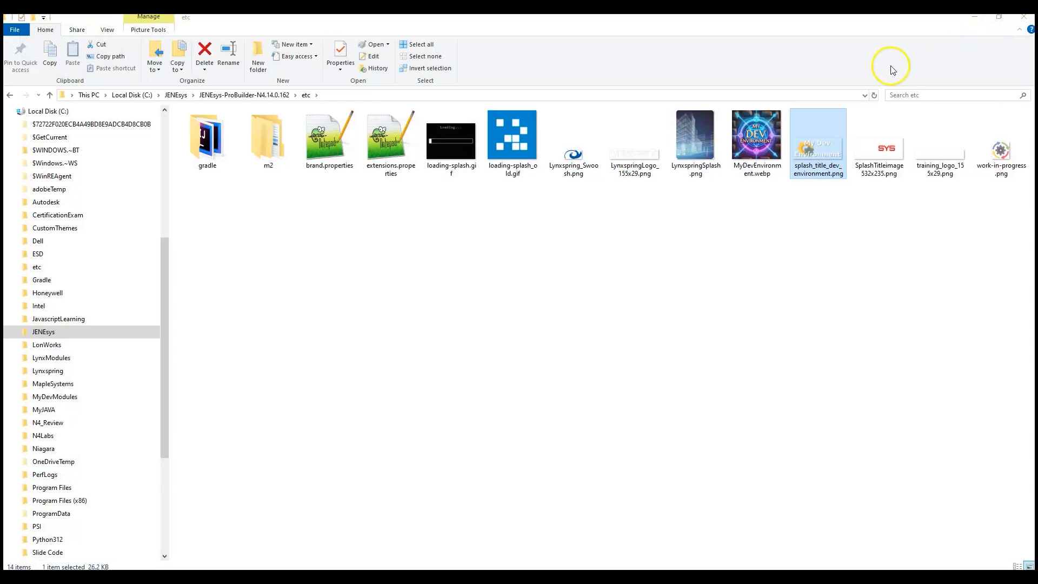
pyautogui.click(1027, 18)
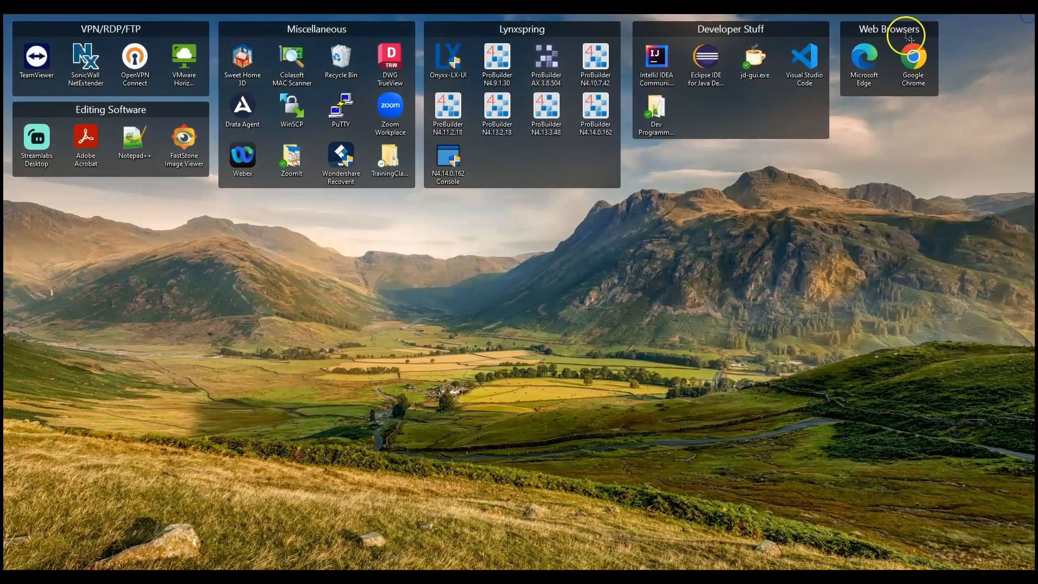
# Launch ProBuilder N4.14.0.162 from the desktop as administrator.
pyautogui.rightClick(588, 114)
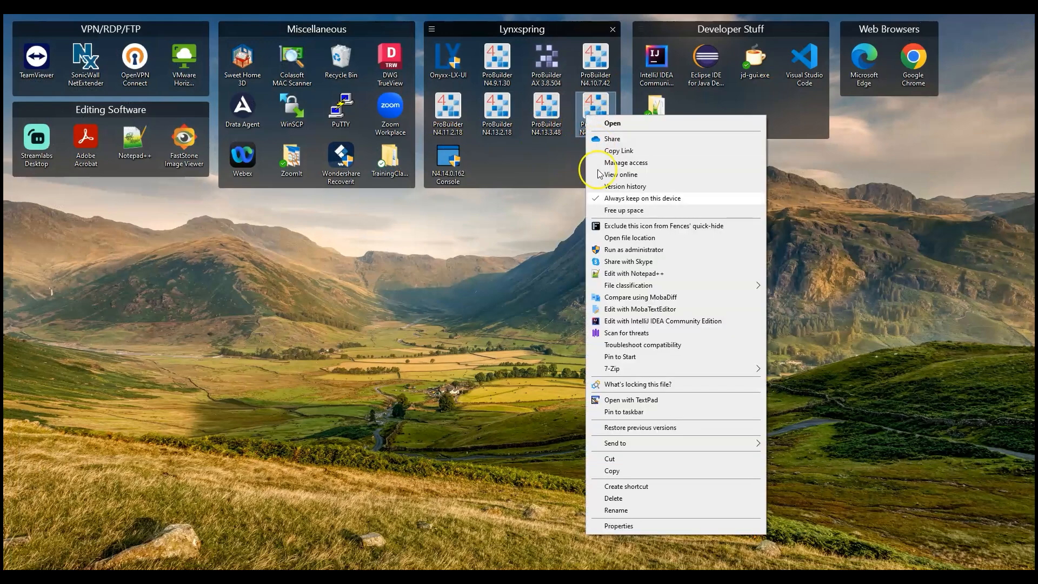
pyautogui.click(608, 249)
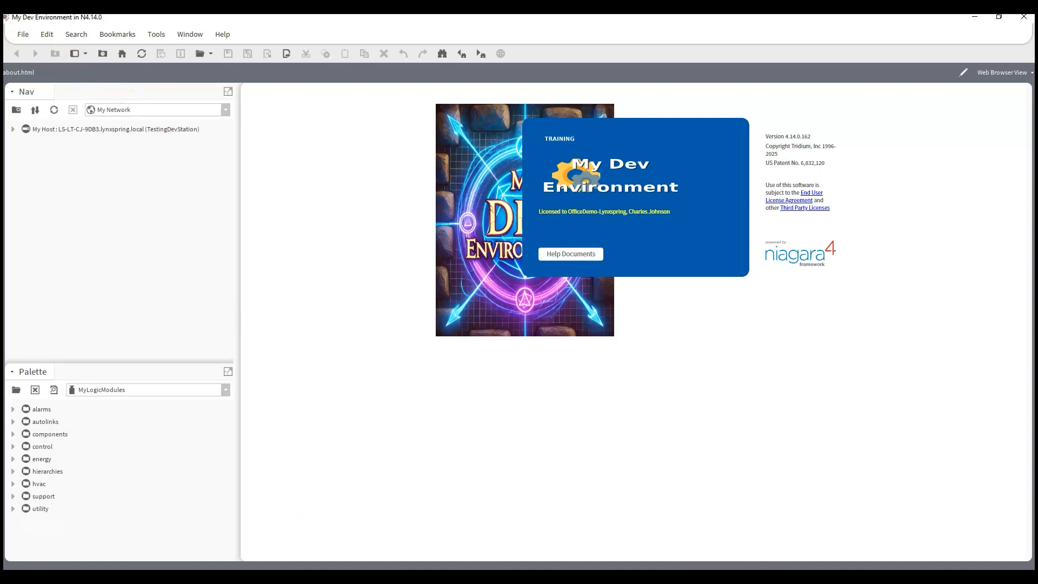
pyautogui.click(903, 578)
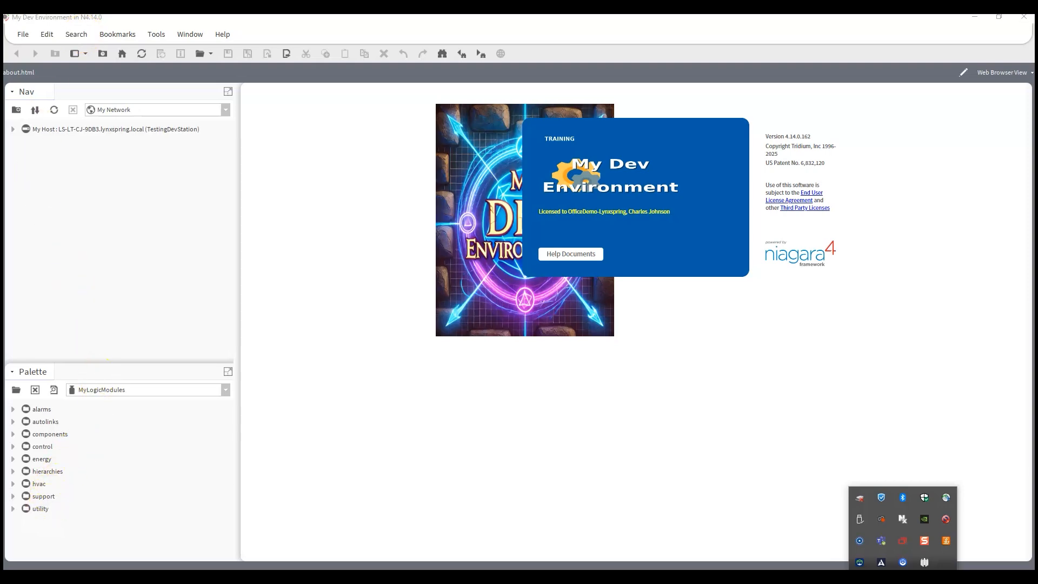
pyautogui.click(193, 211)
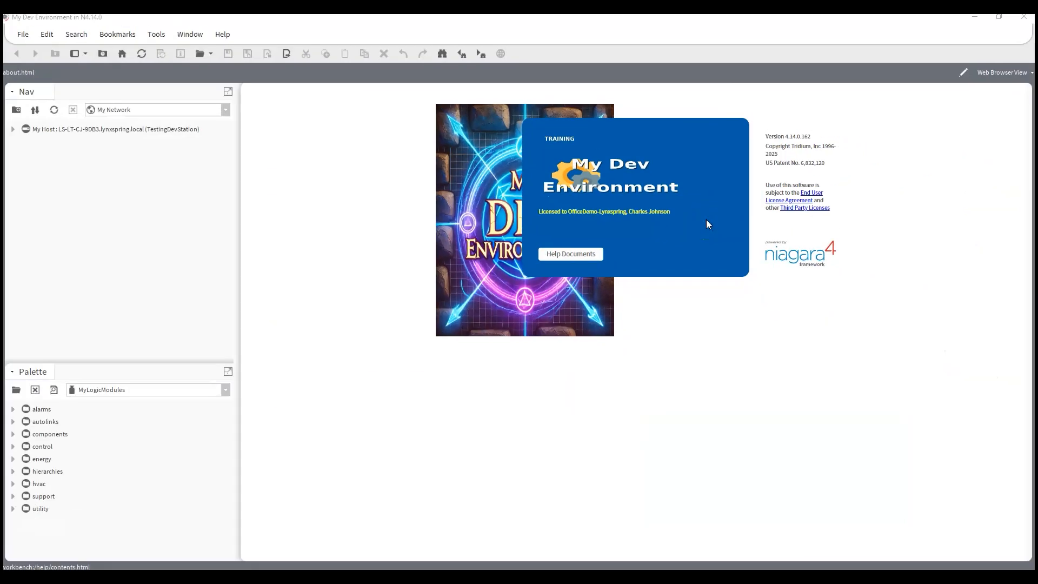
pyautogui.moveTo(558, 211); pyautogui.dragTo(538, 157)
# Show the workbench console and start the station with the command "station TestingDevStation".
pyautogui.click(190, 34)
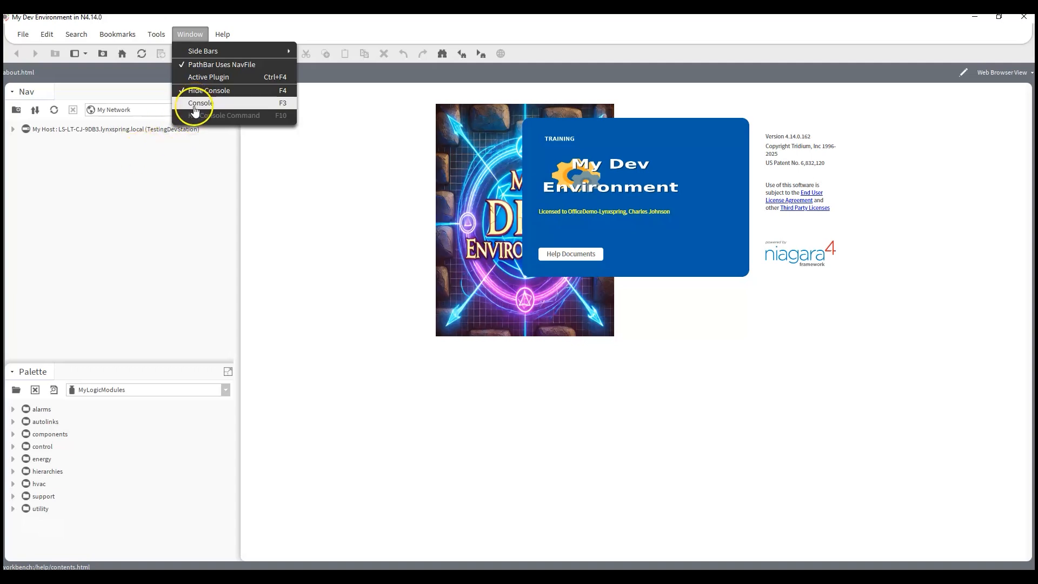
pyautogui.click(196, 103)
pyautogui.write('station TestingDevStation')
pyautogui.press('Return')
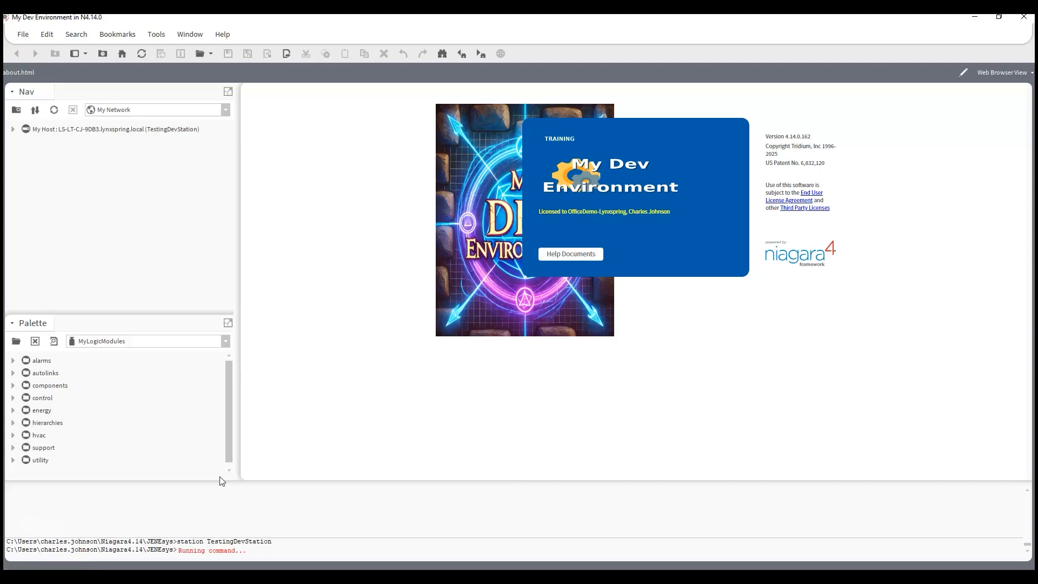
# Expand My Host in the navigation tree and open the connection to Station (TestingDevStation).
pyautogui.click(165, 298)
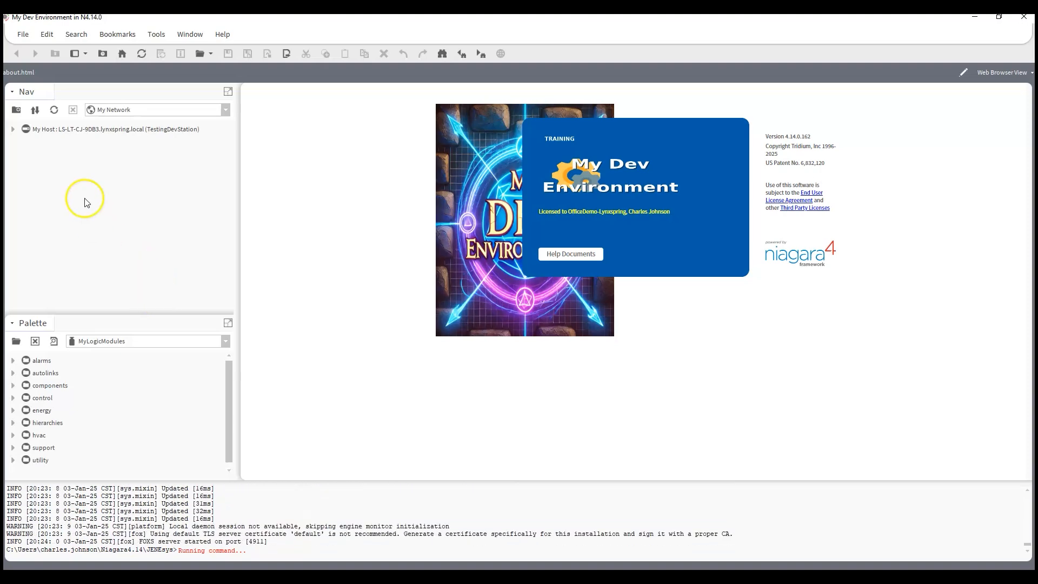
pyautogui.click(13, 129)
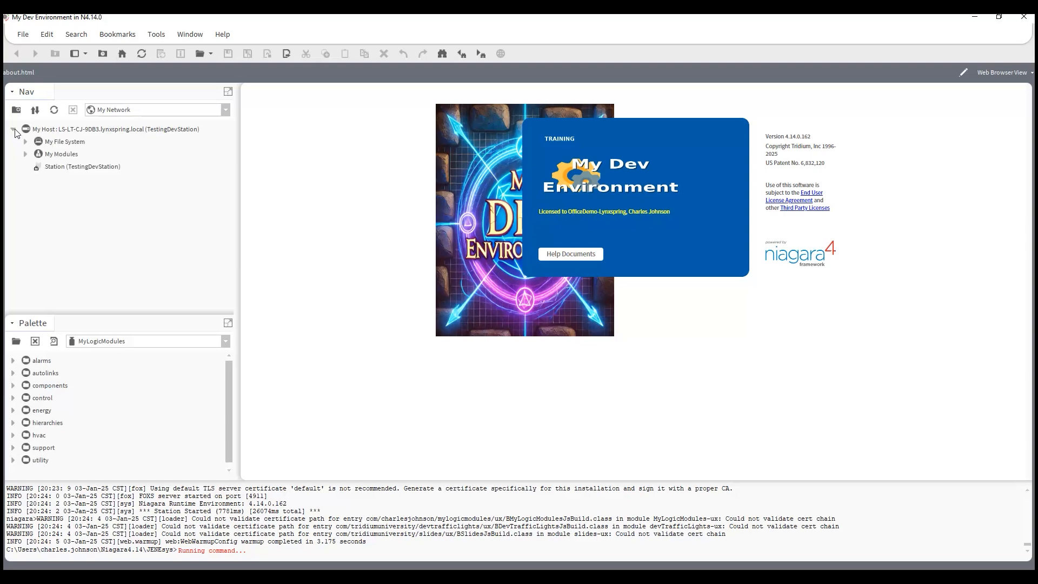
pyautogui.doubleClick(55, 168)
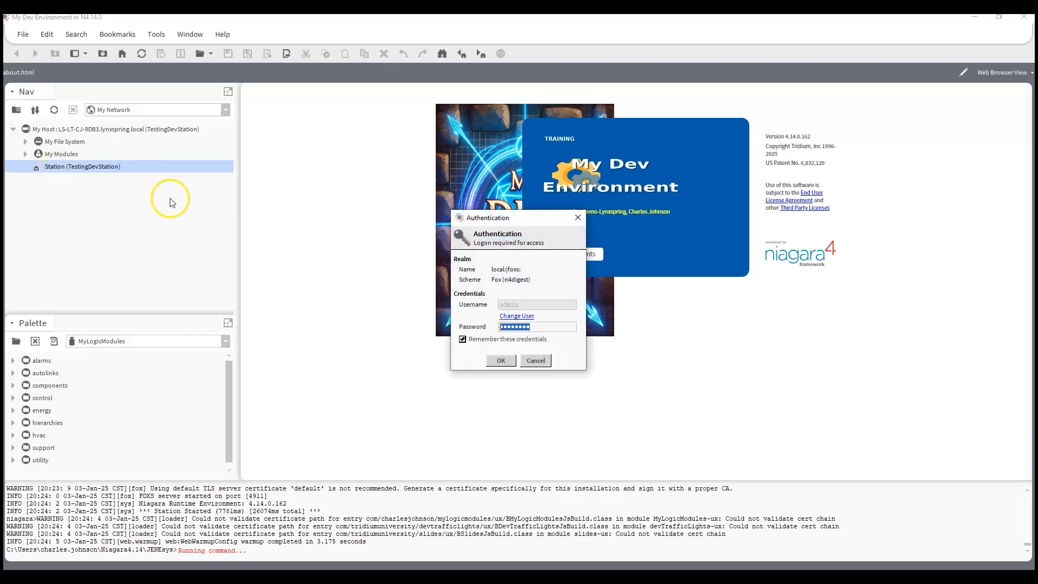